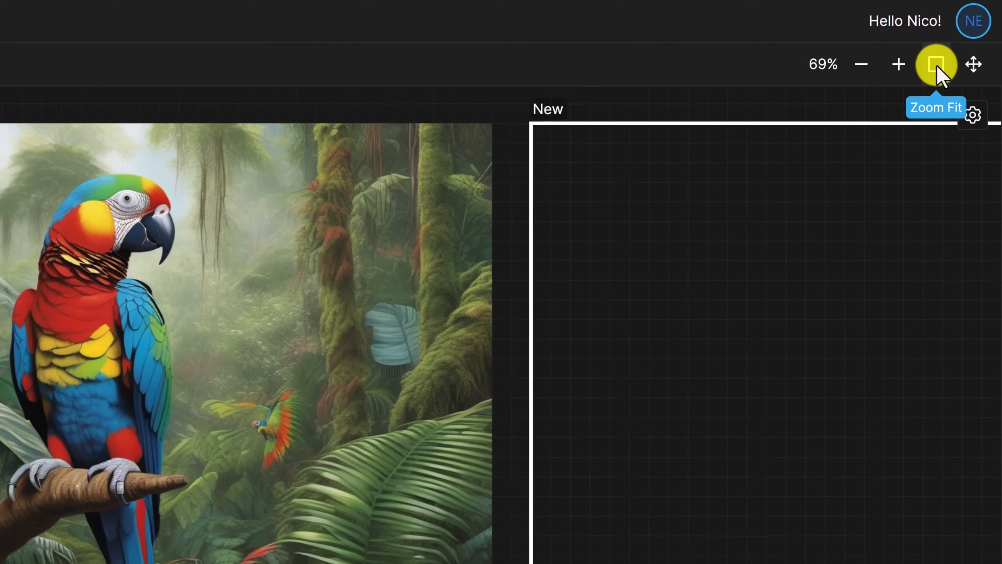
# Generate another 1024×1024 image from the prompt "vibrantly coloured parrot in the rainforest, photorealistic" in the empty frame beside the first parrot
pyautogui.click(936, 65)
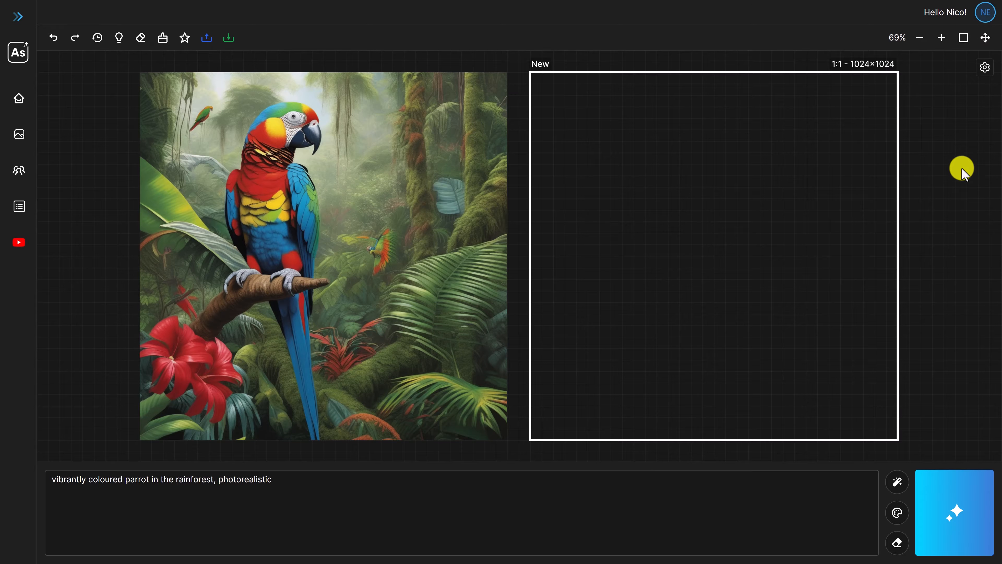
pyautogui.click(958, 510)
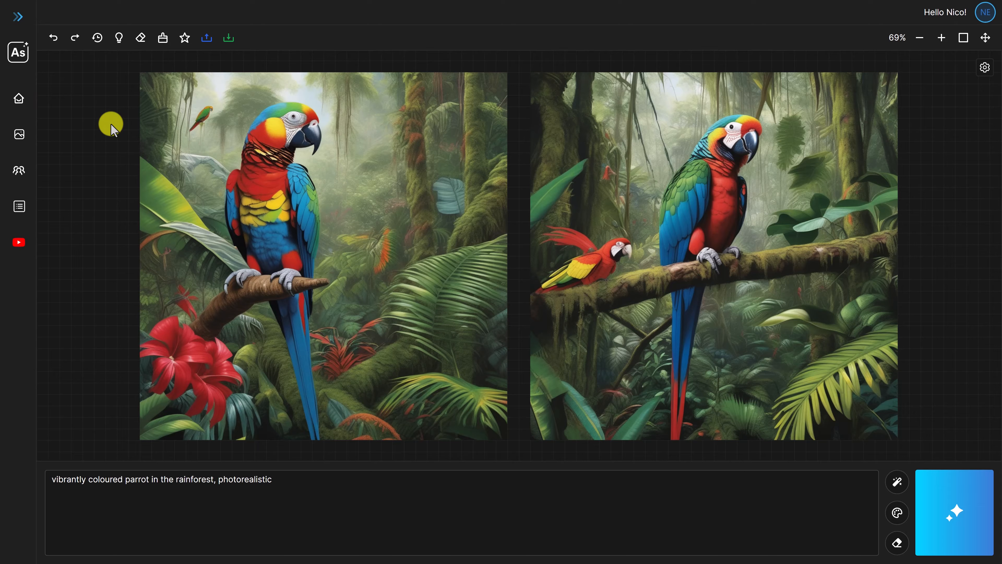
# Open the public Gallery and look through the shared images with their prompts, negative prompts, models, seeds and dimensions
pyautogui.click(18, 18)
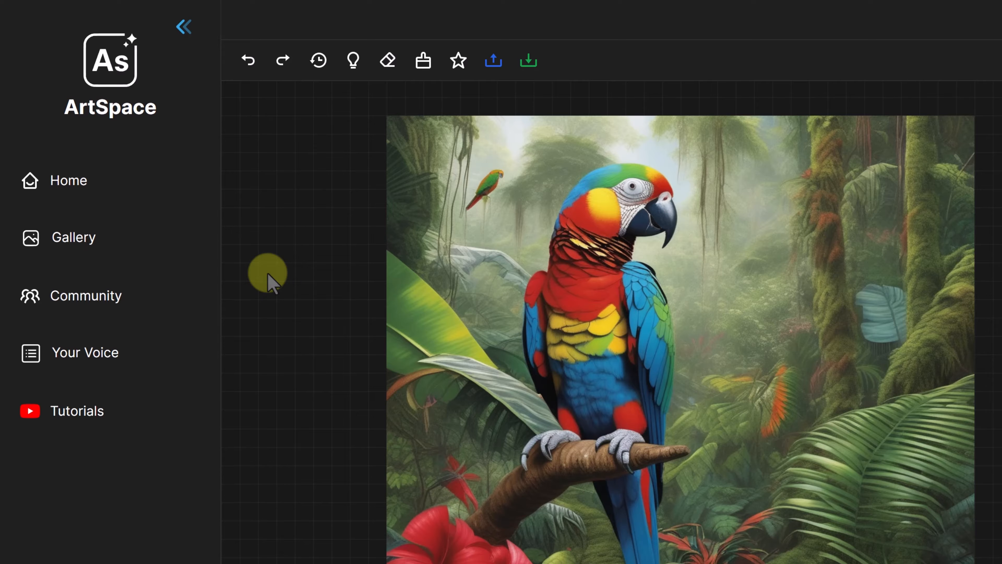
pyautogui.click(105, 246)
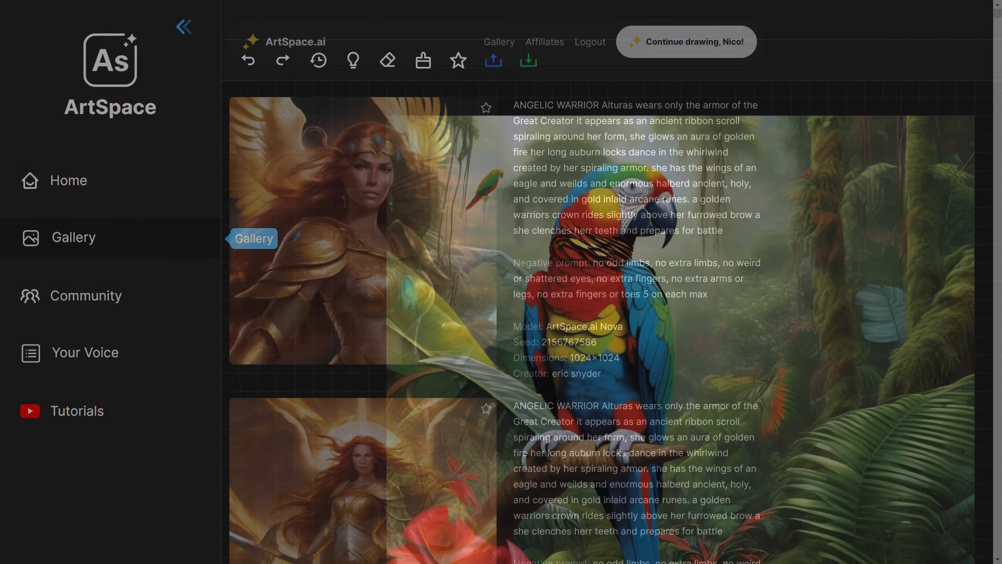
pyautogui.scroll(-2, 501, 282)
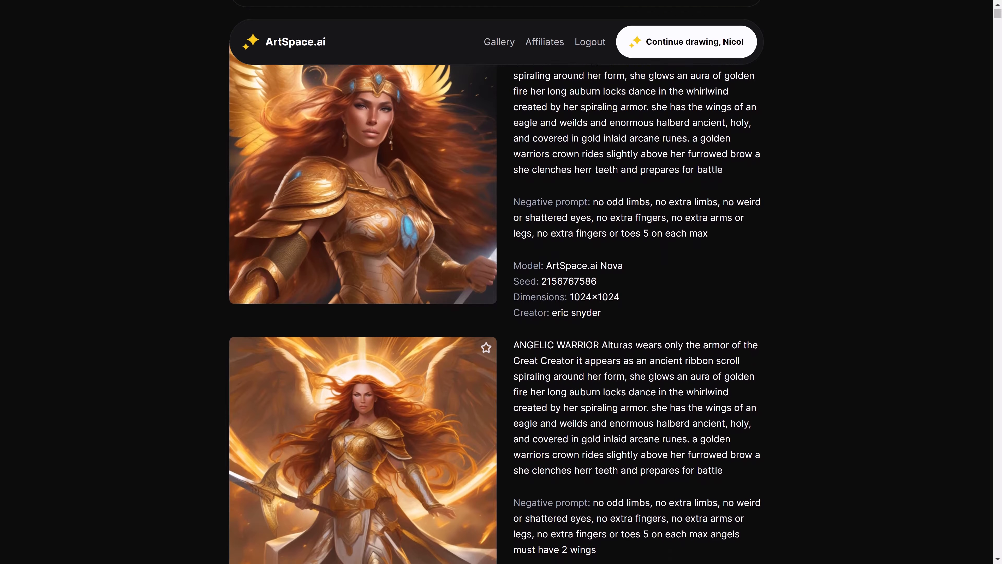
pyautogui.scroll(-3, 501, 282)
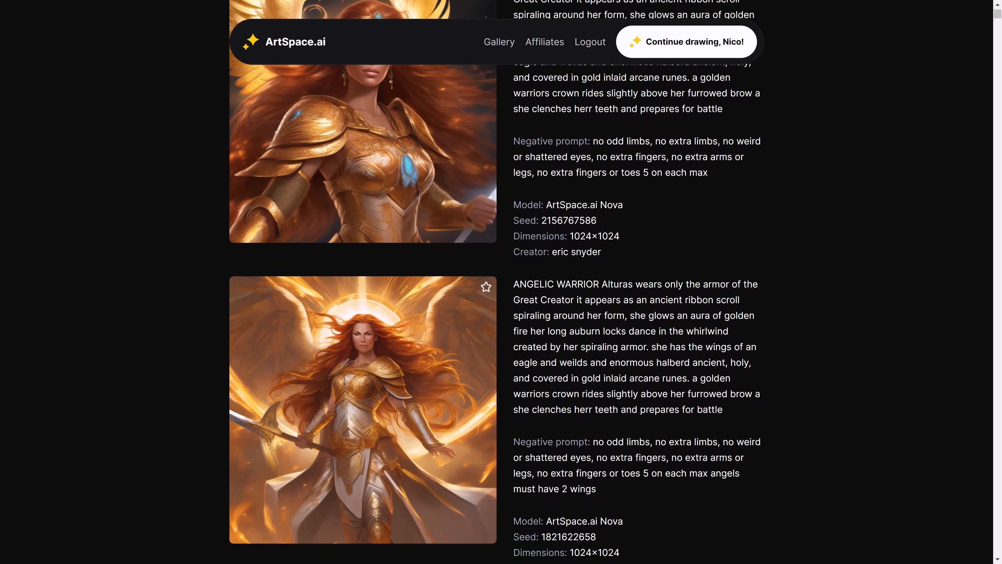
pyautogui.scroll(-3, 501, 282)
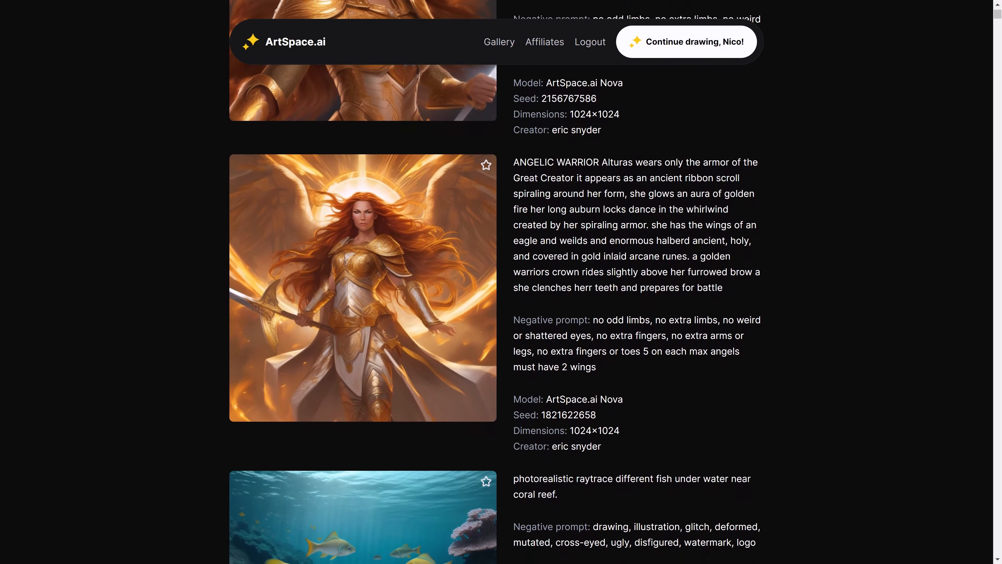
pyautogui.scroll(-3, 502, 282)
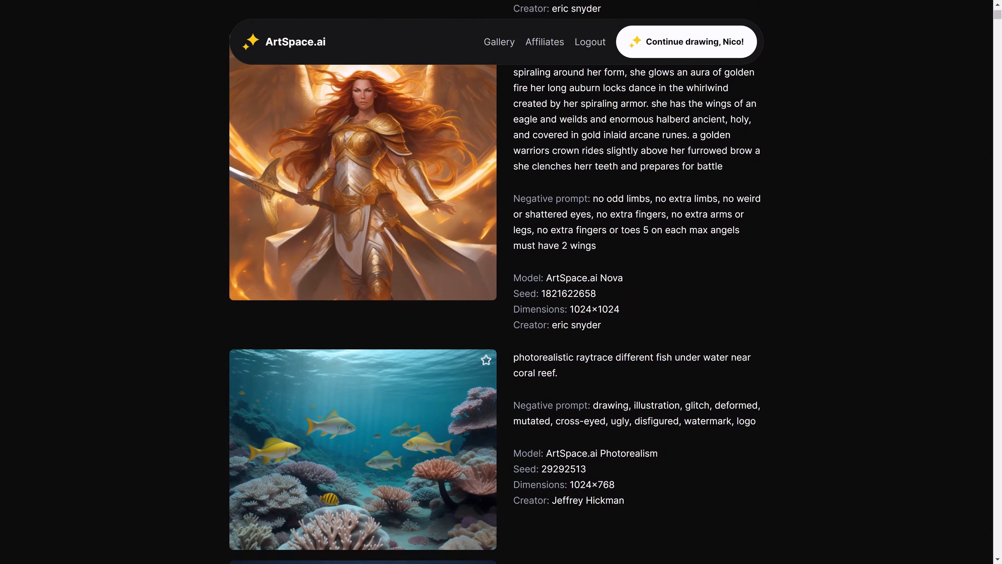
pyautogui.scroll(-3, 501, 282)
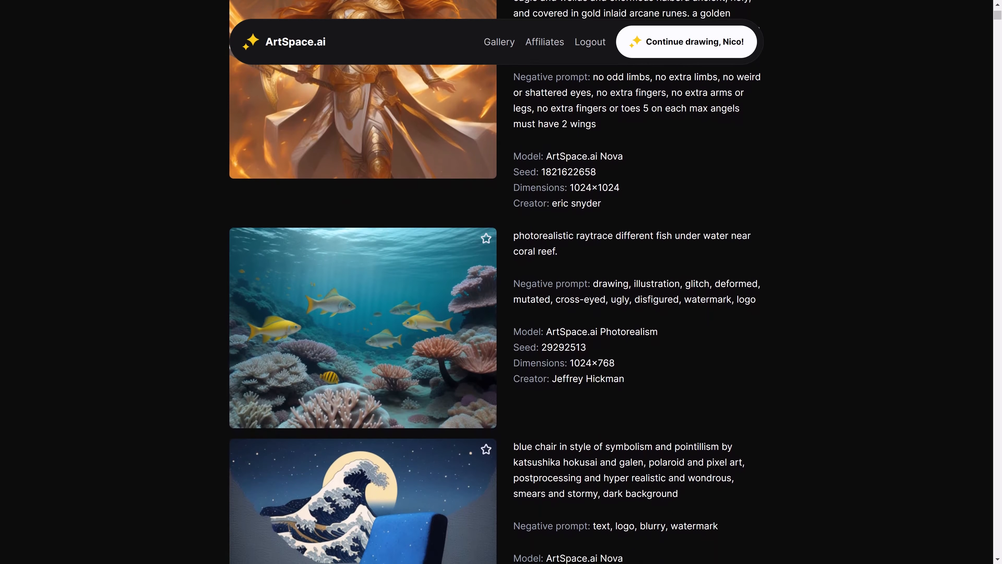
pyautogui.scroll(-3, 501, 282)
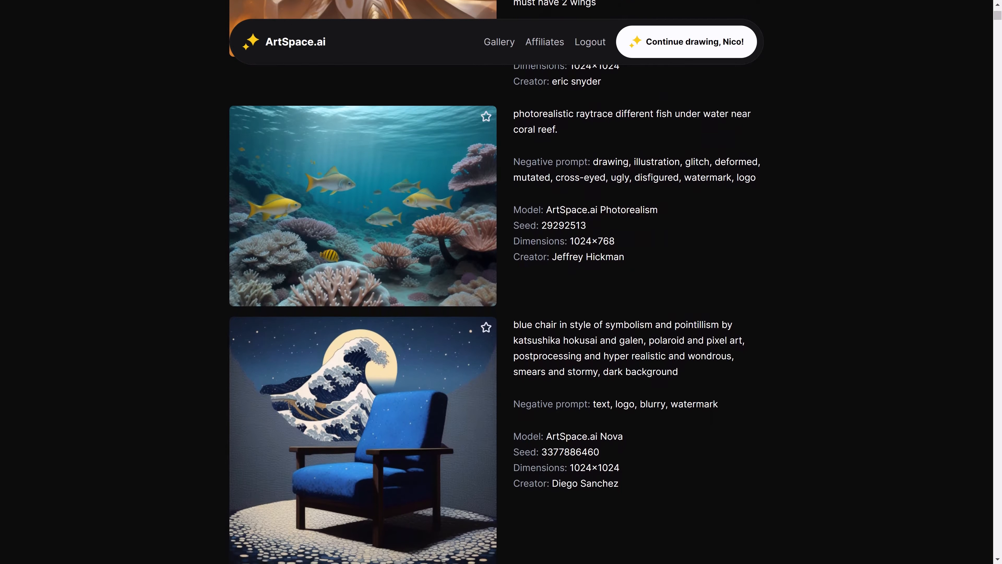
pyautogui.scroll(-2, 501, 282)
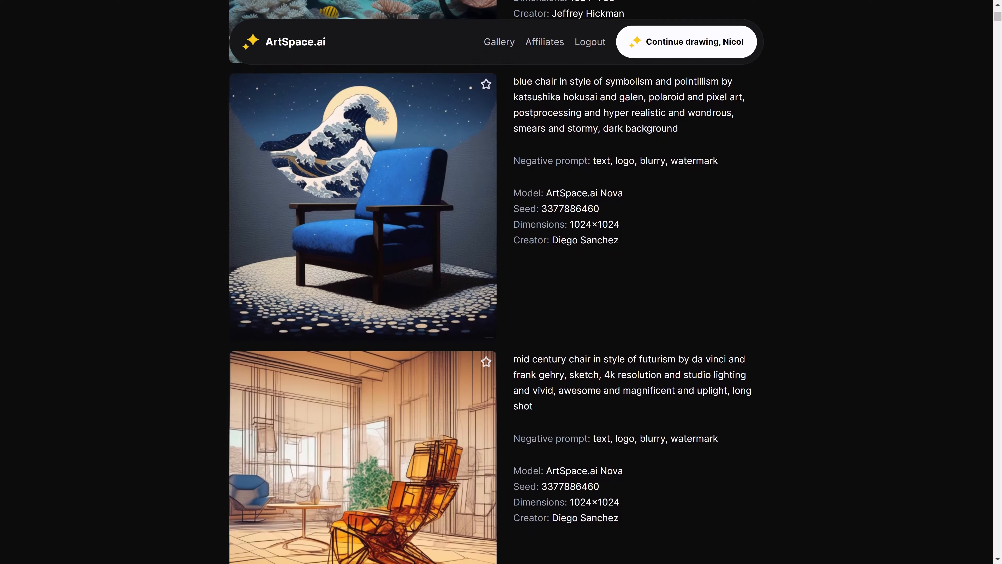
pyautogui.scroll(-3, 501, 282)
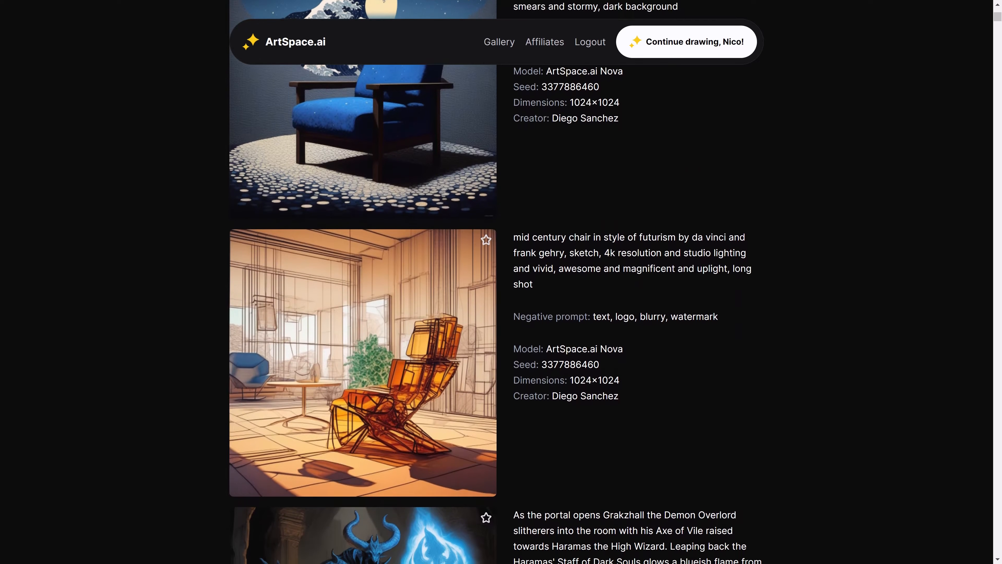
pyautogui.scroll(-3, 501, 282)
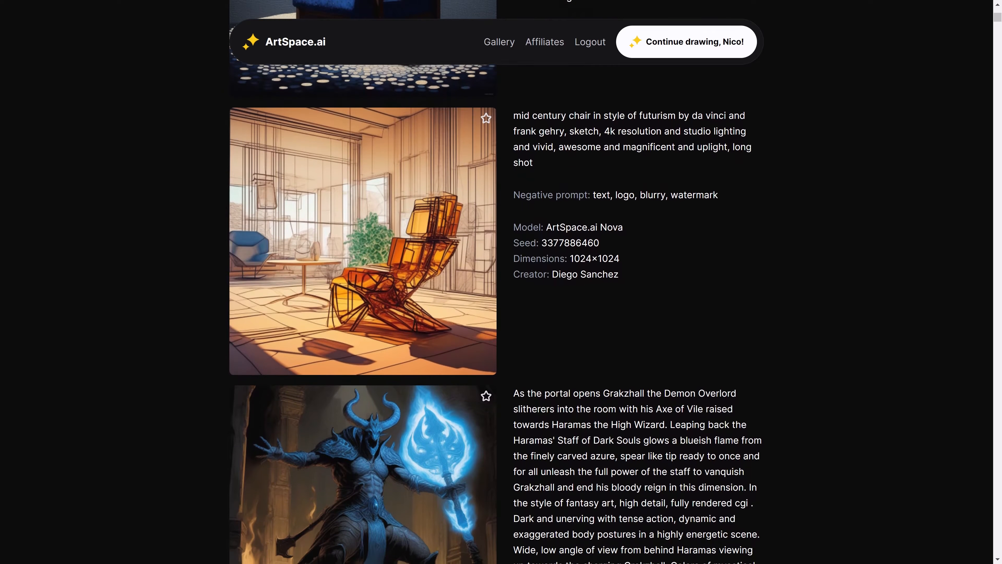
pyautogui.scroll(-3, 502, 282)
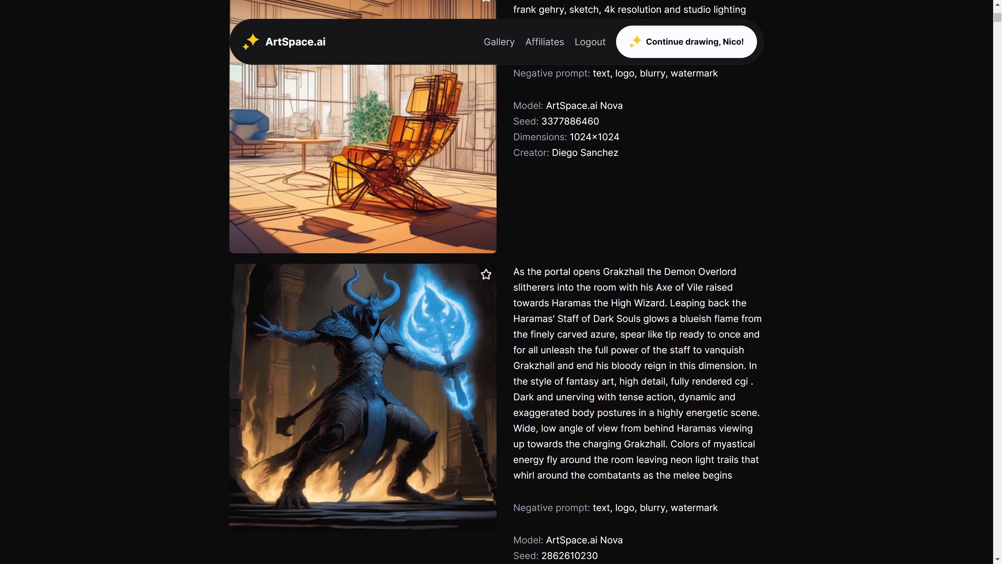
pyautogui.scroll(-2, 501, 282)
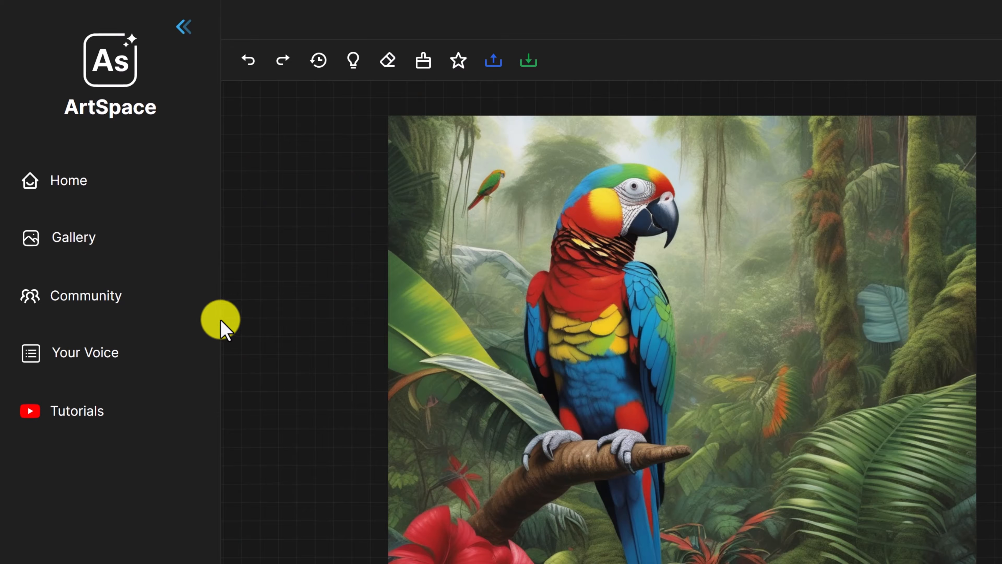
# Open the ArtSpace.ai Community group on Facebook and look through its featured posts and discussion feed
pyautogui.click(119, 304)
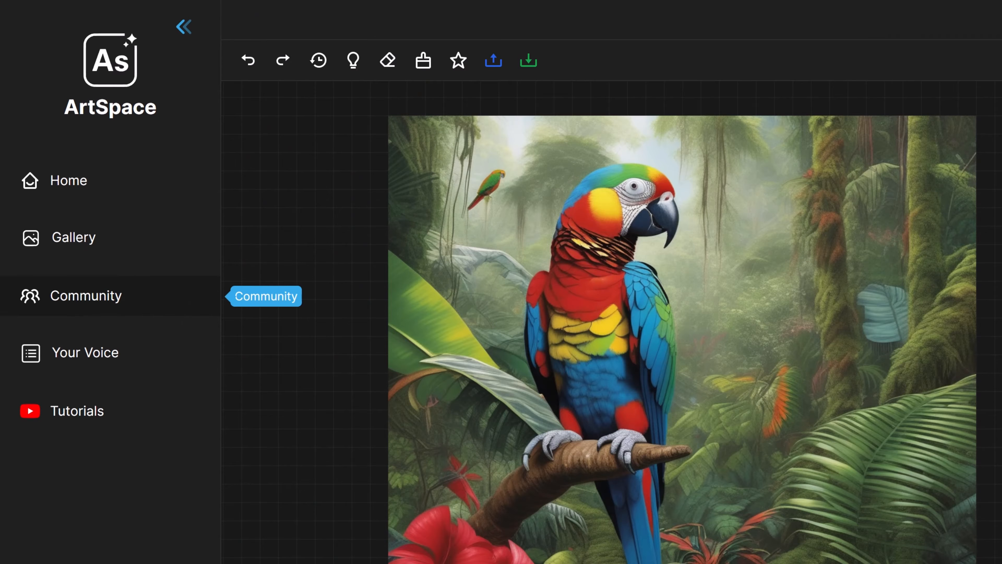
pyautogui.scroll(-4, 592, 296)
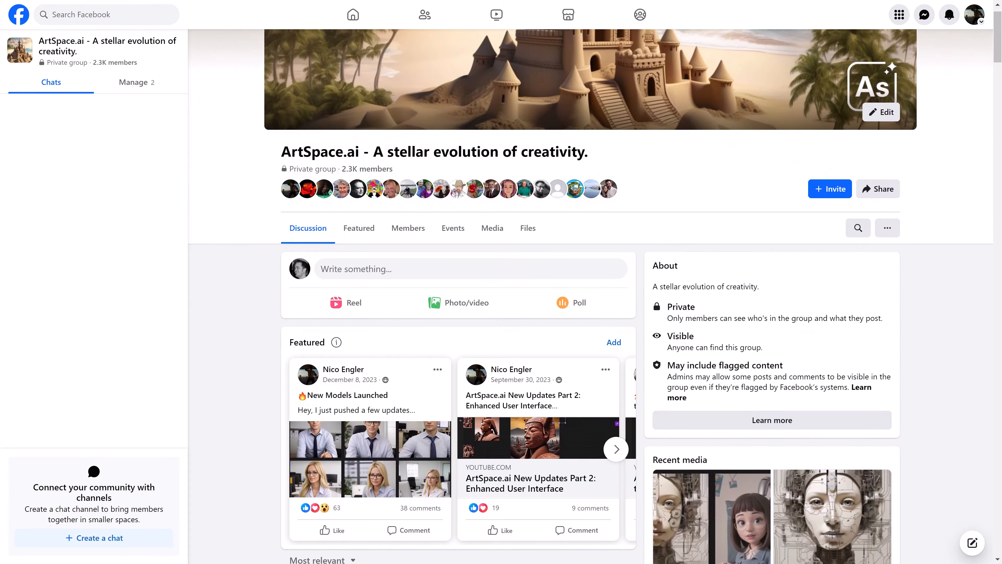
pyautogui.scroll(-3, 592, 296)
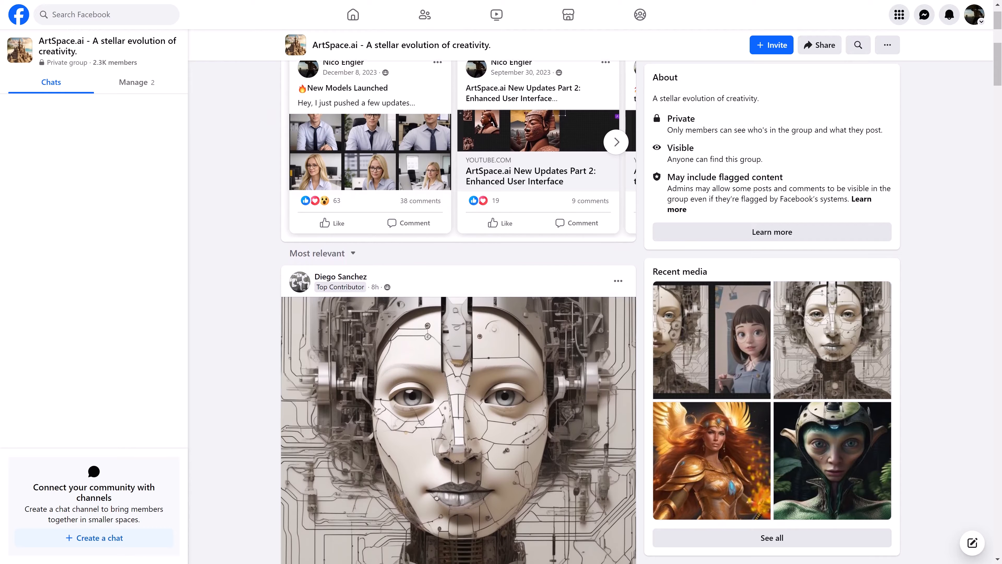
pyautogui.scroll(-2, 458, 355)
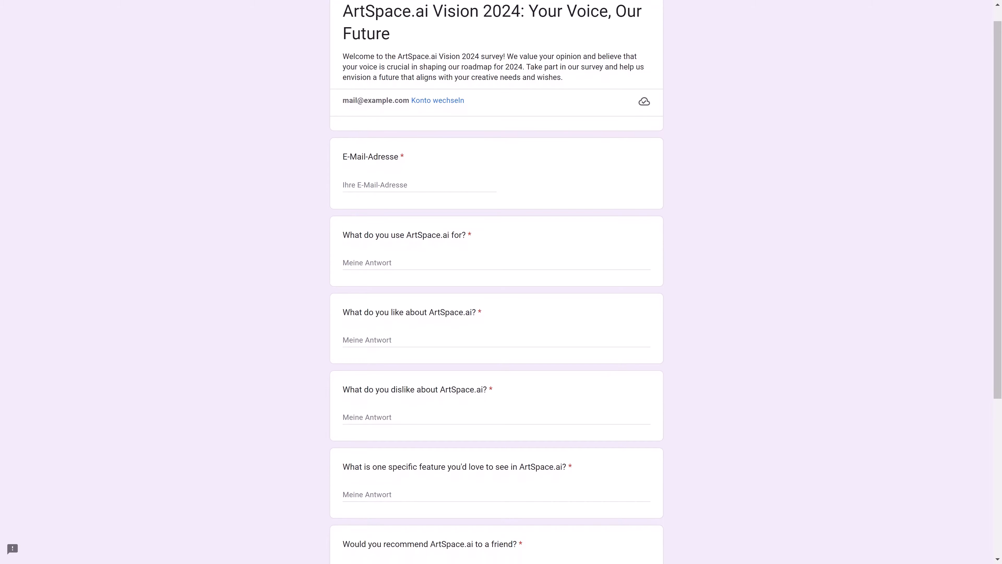
# Read through the questions of the "ArtSpace.ai Vision 2024: Your Voice, Our Future" survey form
pyautogui.scroll(-1, 496, 300)
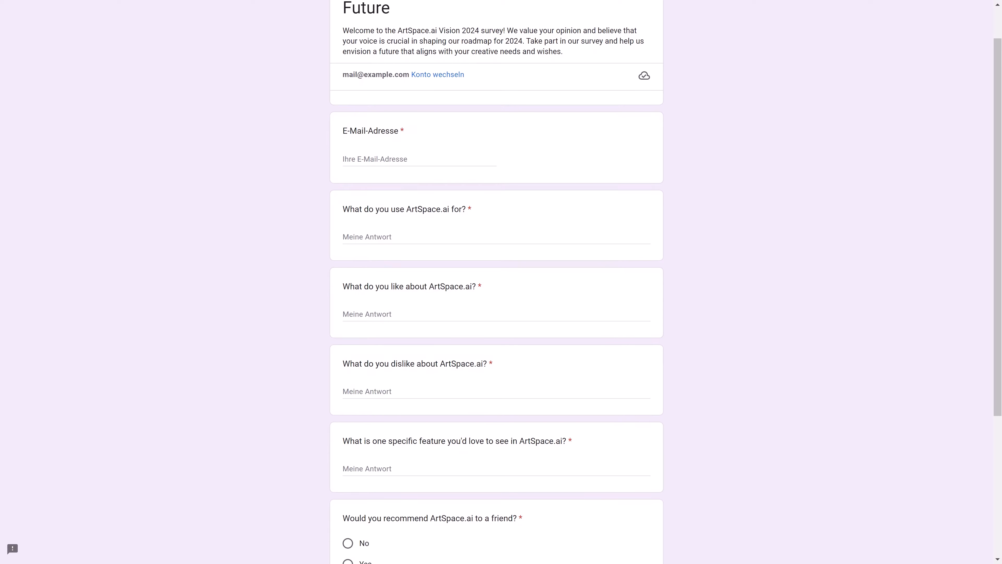
pyautogui.scroll(-1, 496, 300)
pyautogui.scroll(-1, 497, 300)
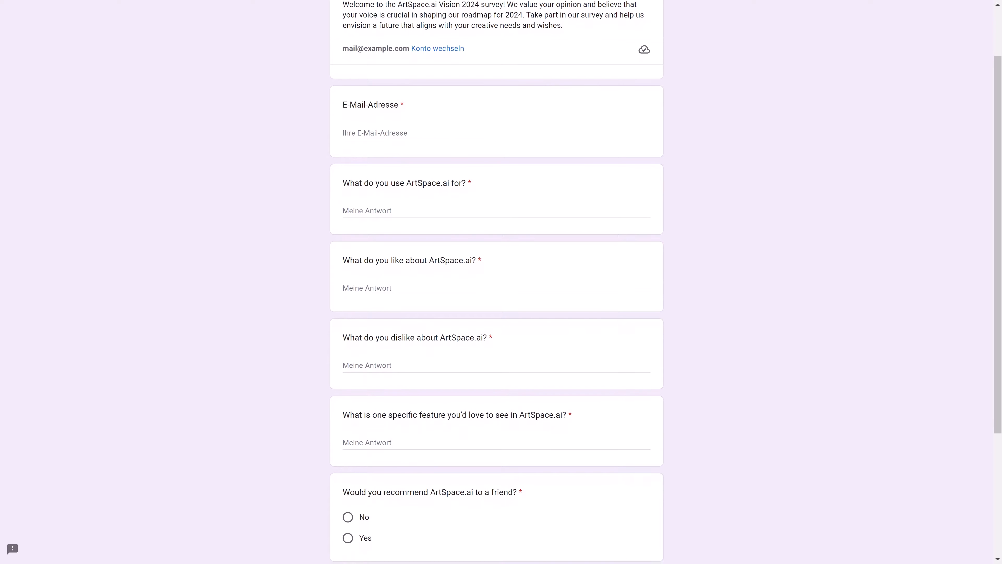
pyautogui.scroll(-2, 496, 282)
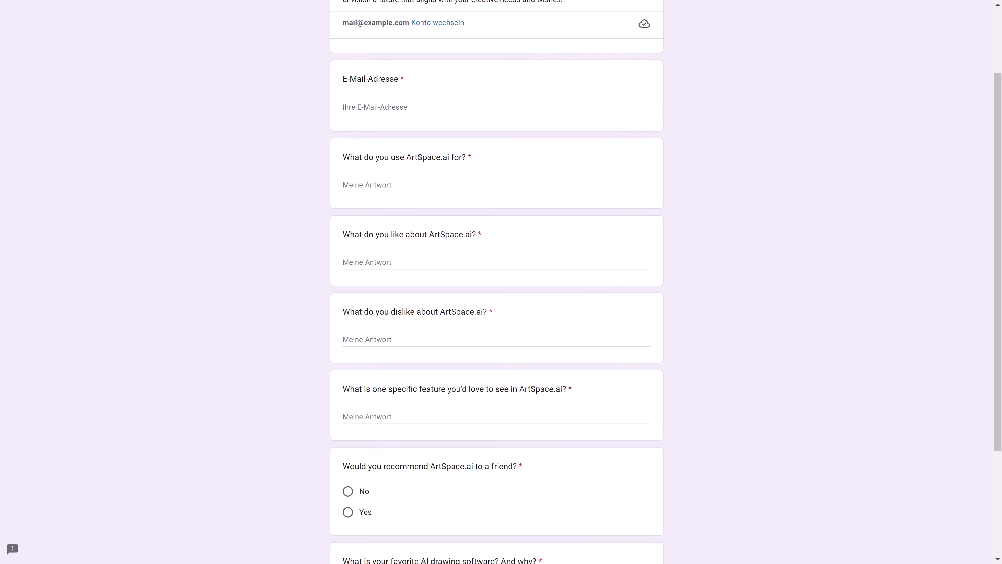
pyautogui.scroll(-2, 496, 282)
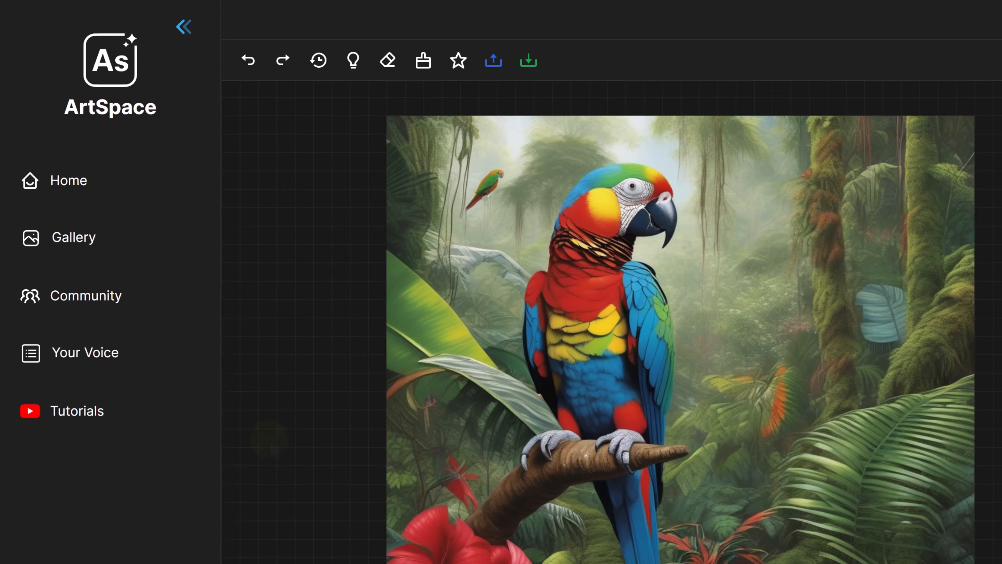
# Open the Tutorials channel on YouTube and look through the list of ArtSpace.ai how-to videos
pyautogui.click(79, 415)
pyautogui.scroll(-1, 512, 296)
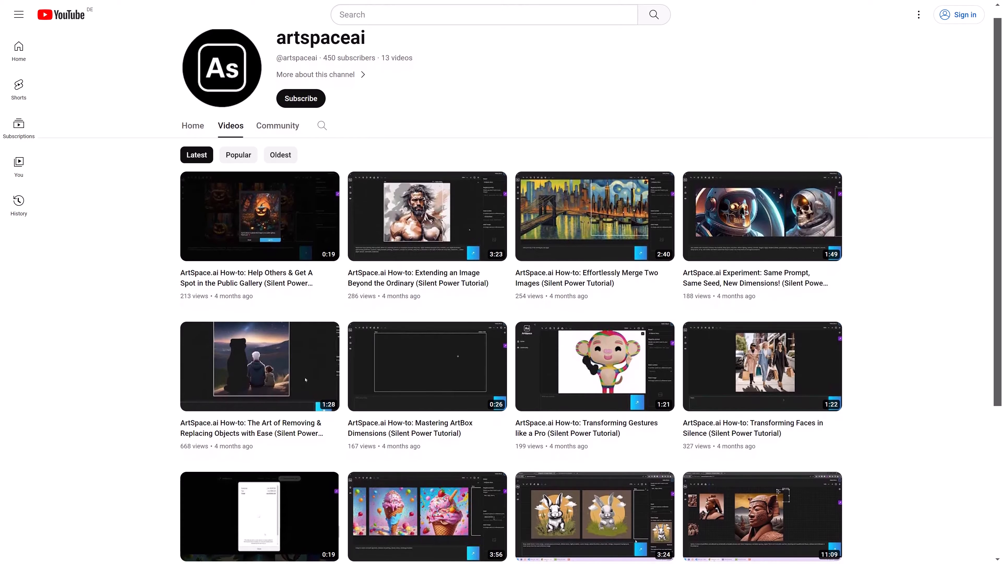
pyautogui.scroll(-1, 511, 296)
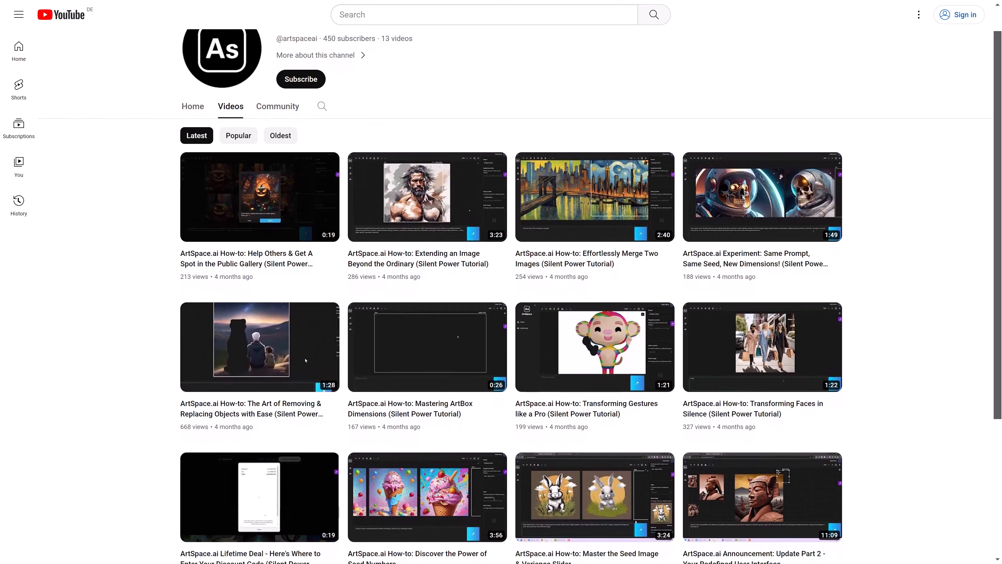
pyautogui.scroll(-1, 512, 296)
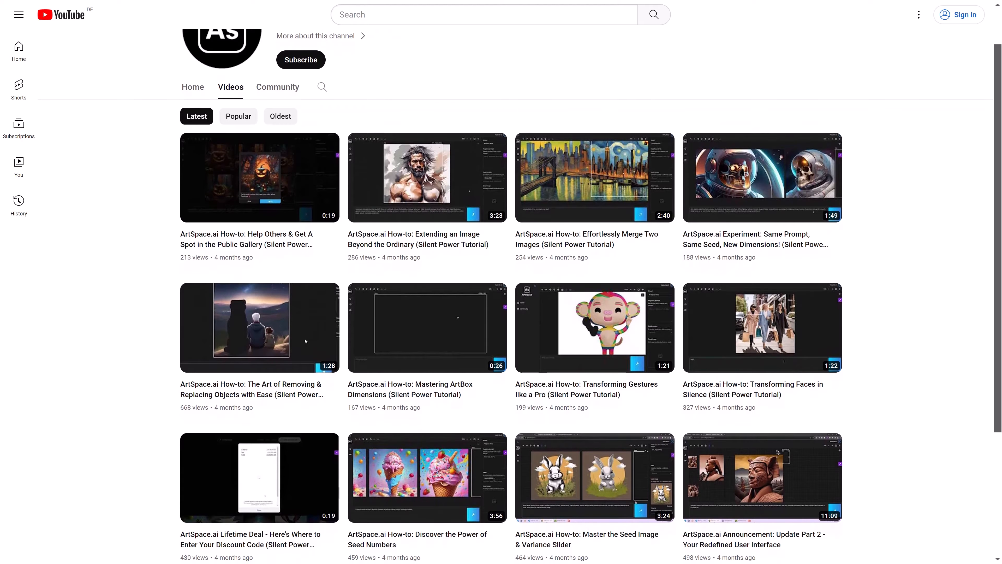
pyautogui.scroll(-1, 511, 296)
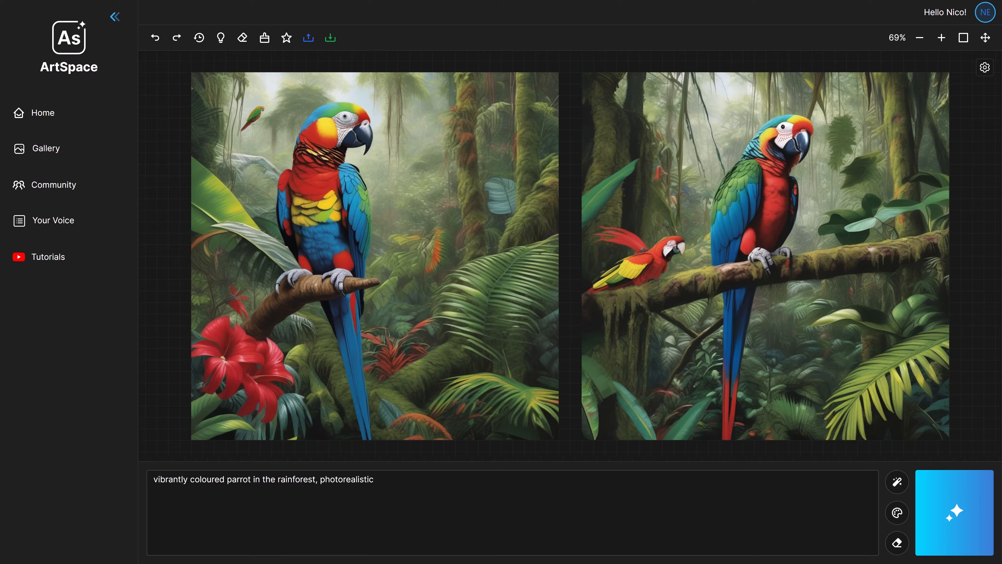
# Undo the generation of the second parrot image, and redo it to bring the image back
pyautogui.click(155, 38)
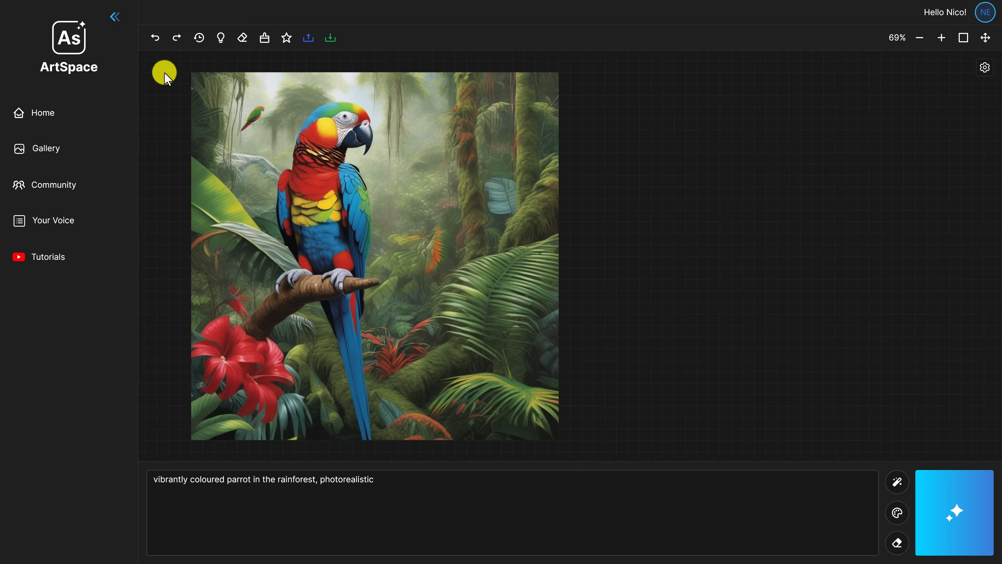
pyautogui.click(176, 38)
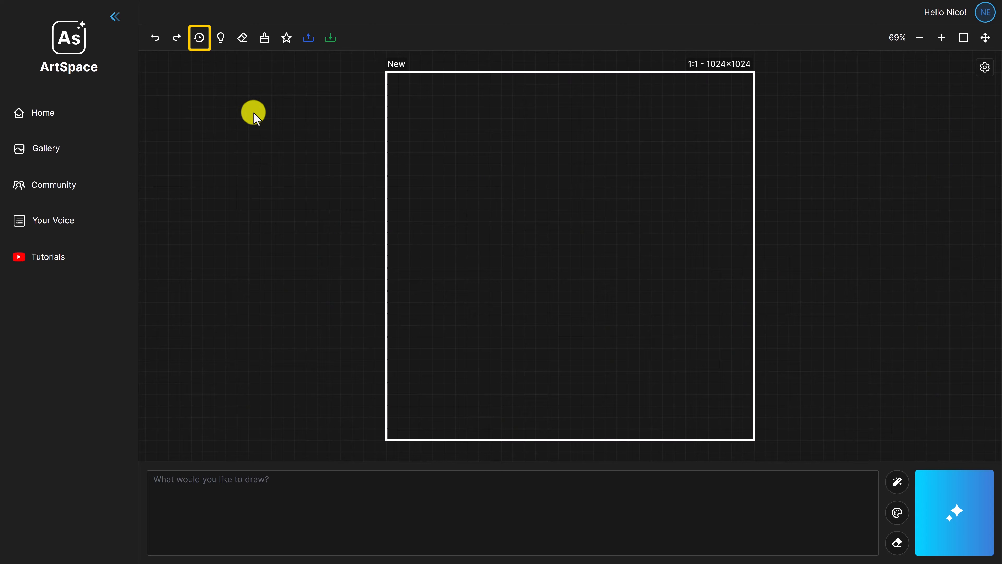
# Open the image history and delete the "A cup of coffee on a wooden table" entry, confirming the deletion
pyautogui.click(199, 38)
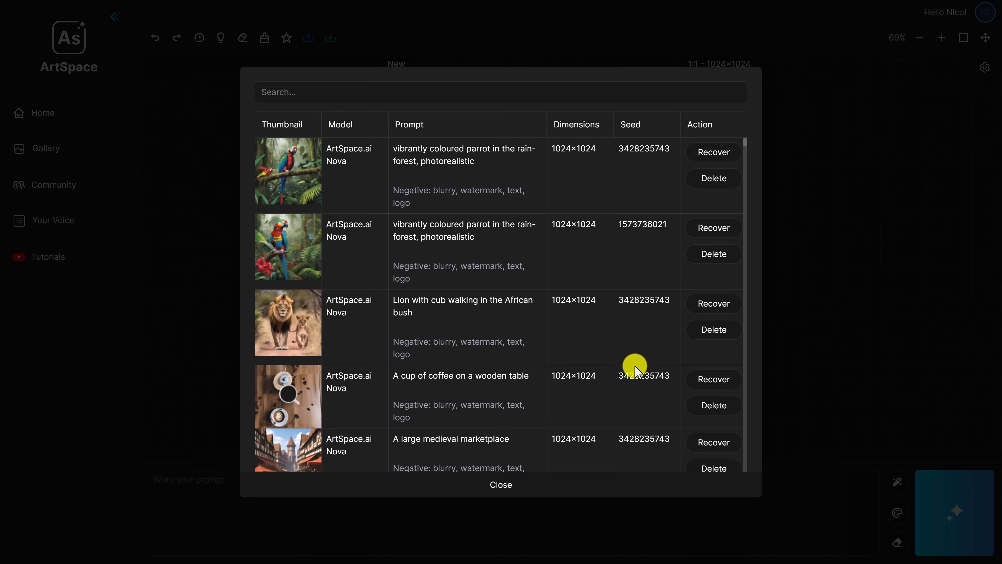
pyautogui.click(715, 406)
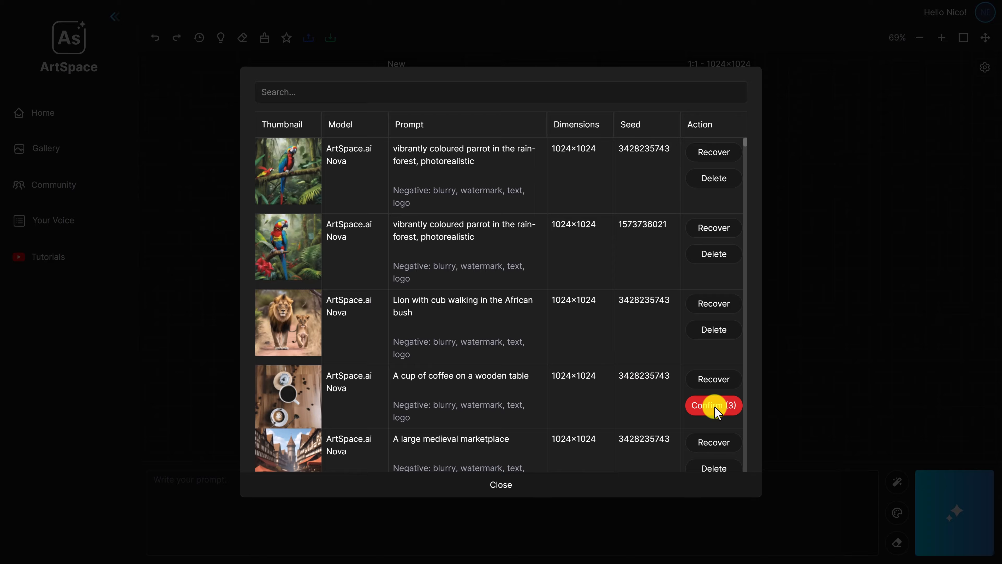
pyautogui.click(715, 406)
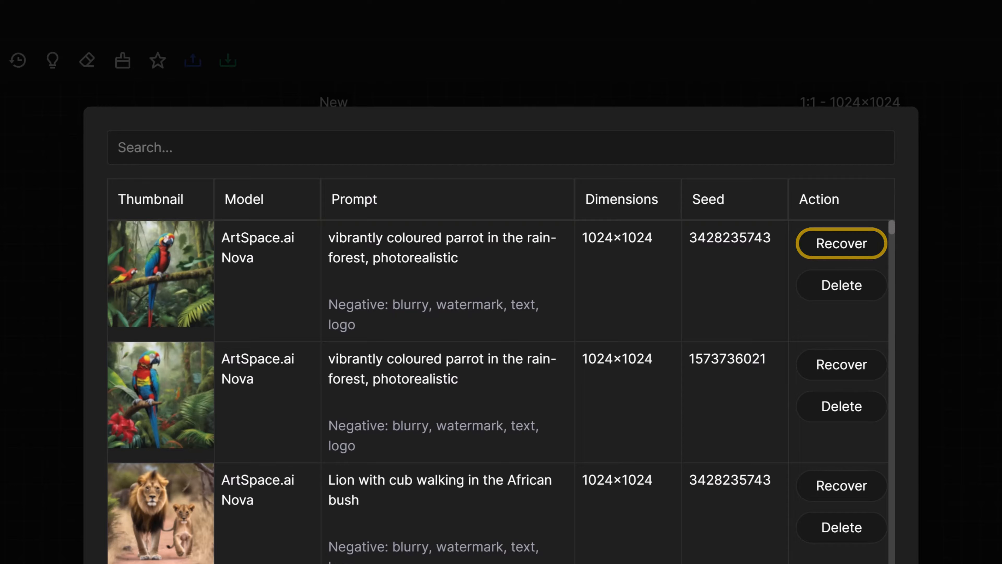
pyautogui.click(845, 247)
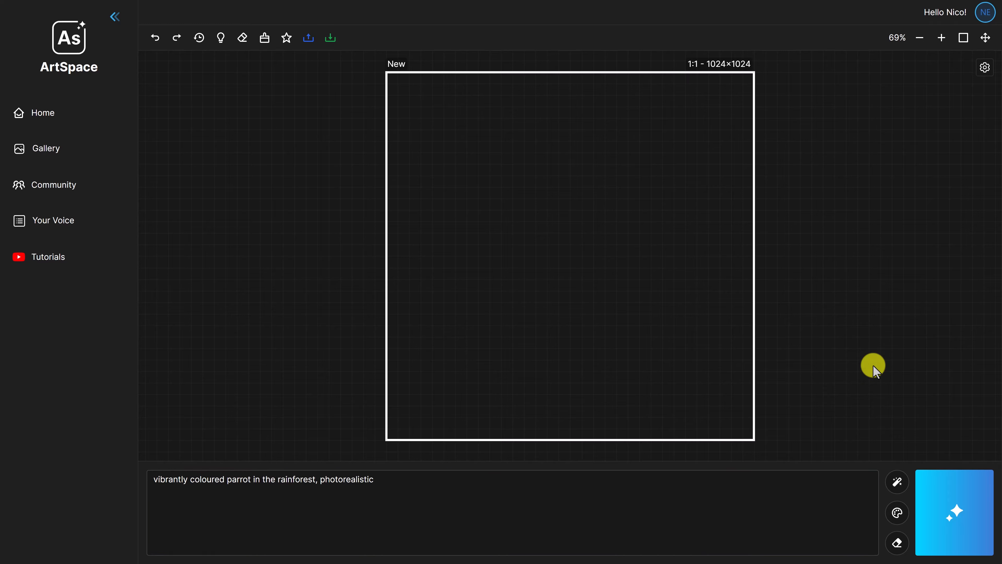
pyautogui.click(929, 476)
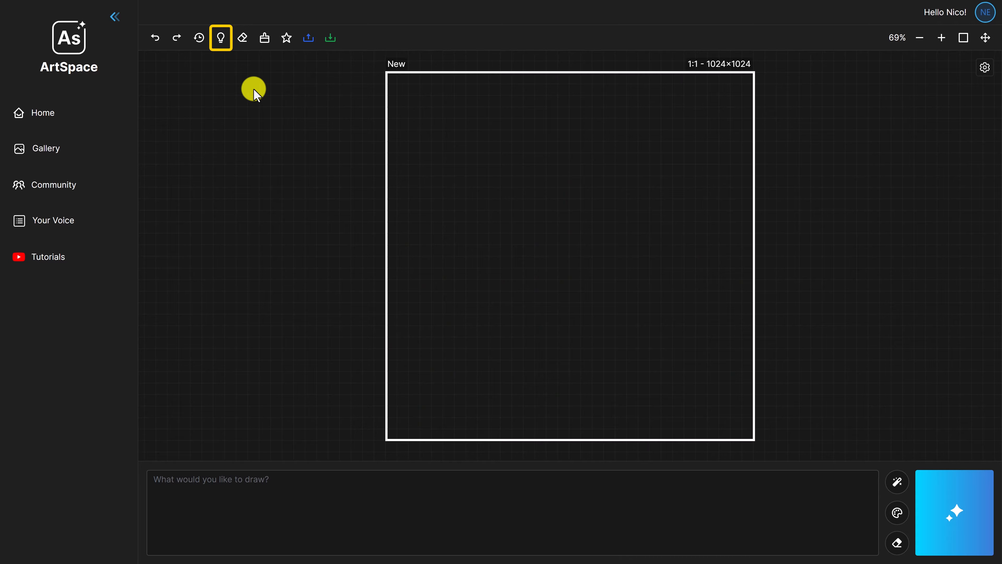
# Open the prompt idea builder and clear its Sphinx subject, styles, artists, formats, boosters, vibes and perspectives
pyautogui.click(220, 38)
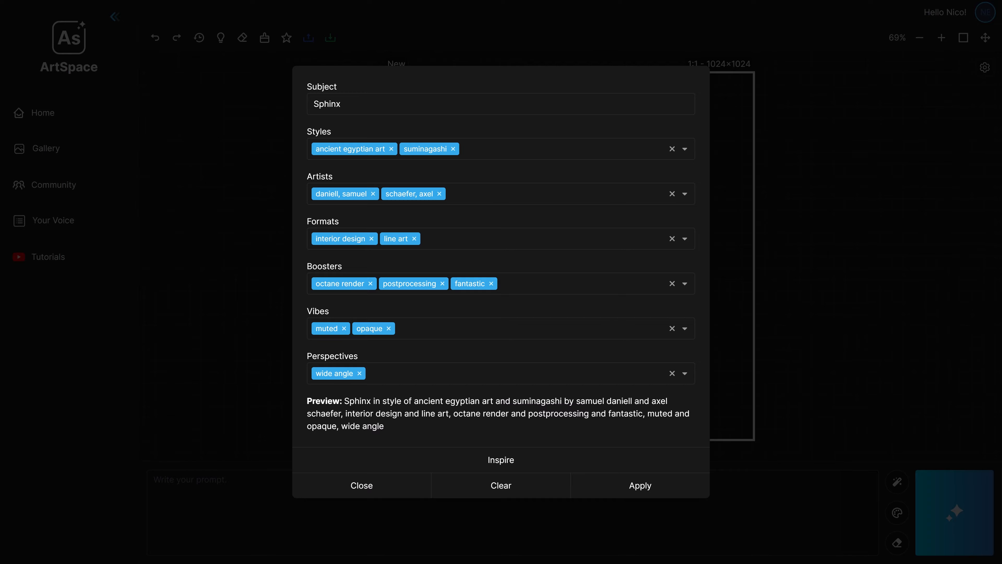
pyautogui.click(502, 486)
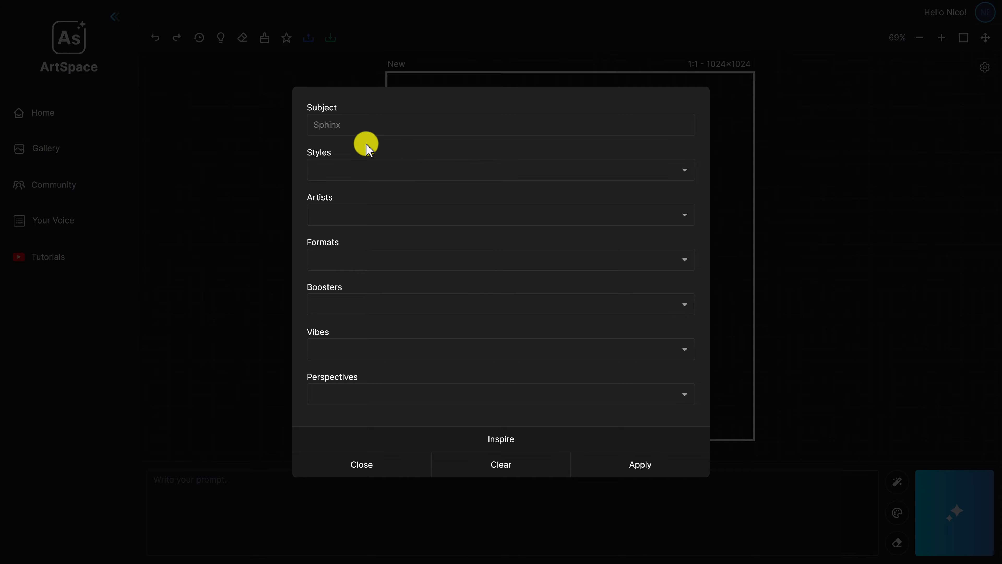
# Enter "chocolate ice cream in a waffle cone" as the subject and add the photorealism style
pyautogui.click(320, 126)
pyautogui.write('chocolate ice cream in a waffle cone')
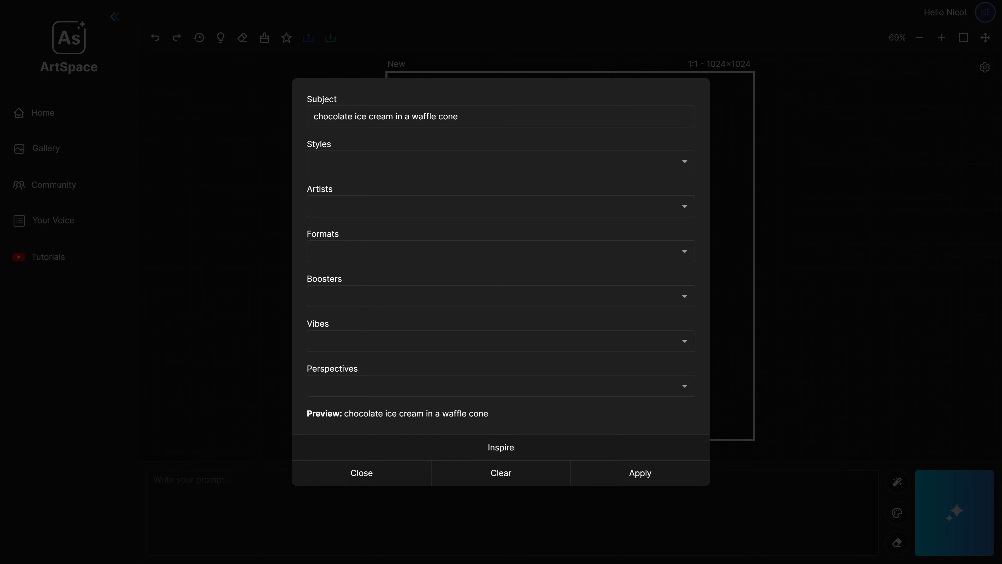
pyautogui.click(407, 169)
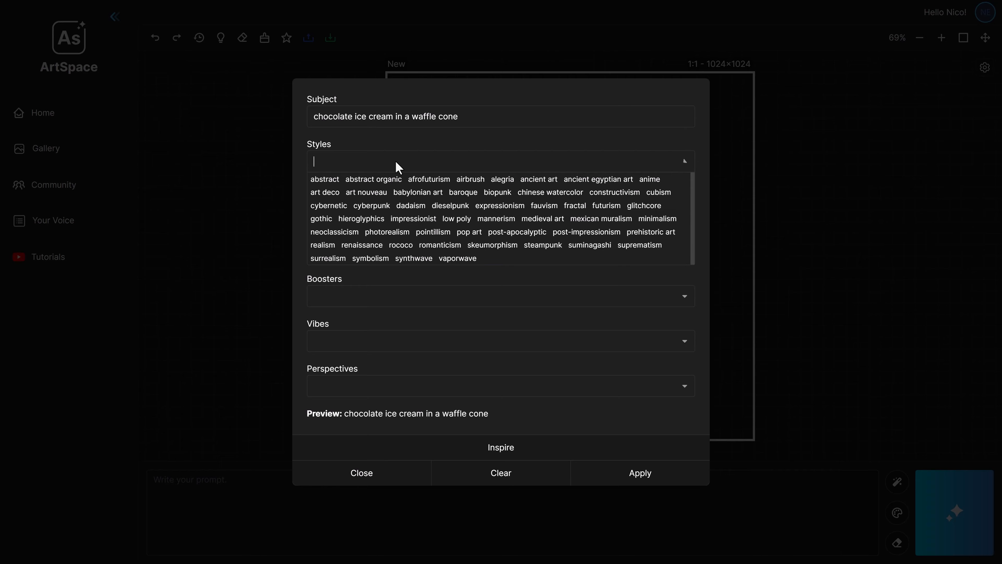
pyautogui.click(386, 236)
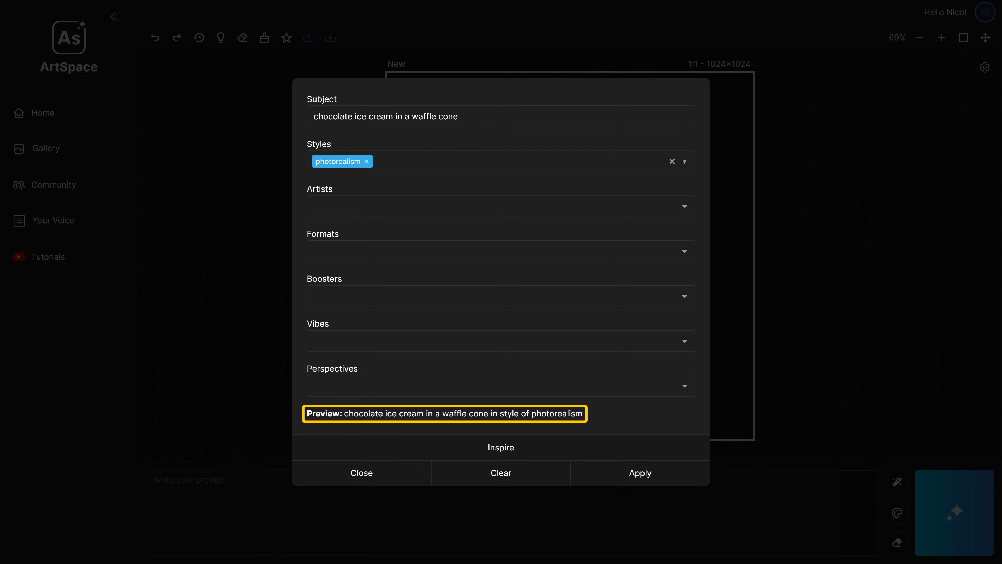
# Add Gustave Doré (the "doré, gustave" entry) and Henri Matisse as artists, and choose the cgi format
pyautogui.click(416, 206)
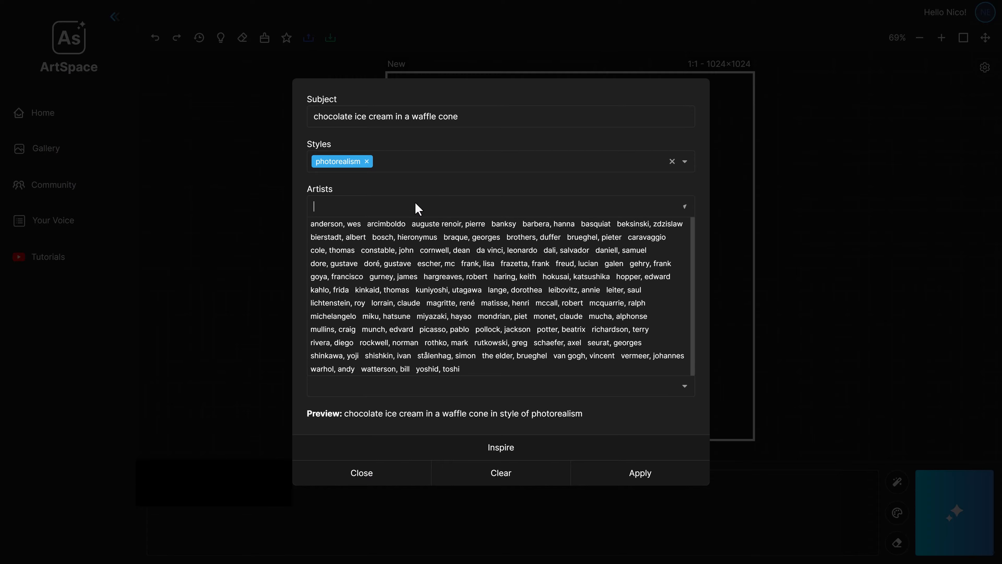
pyautogui.click(392, 268)
pyautogui.click(435, 290)
pyautogui.click(421, 242)
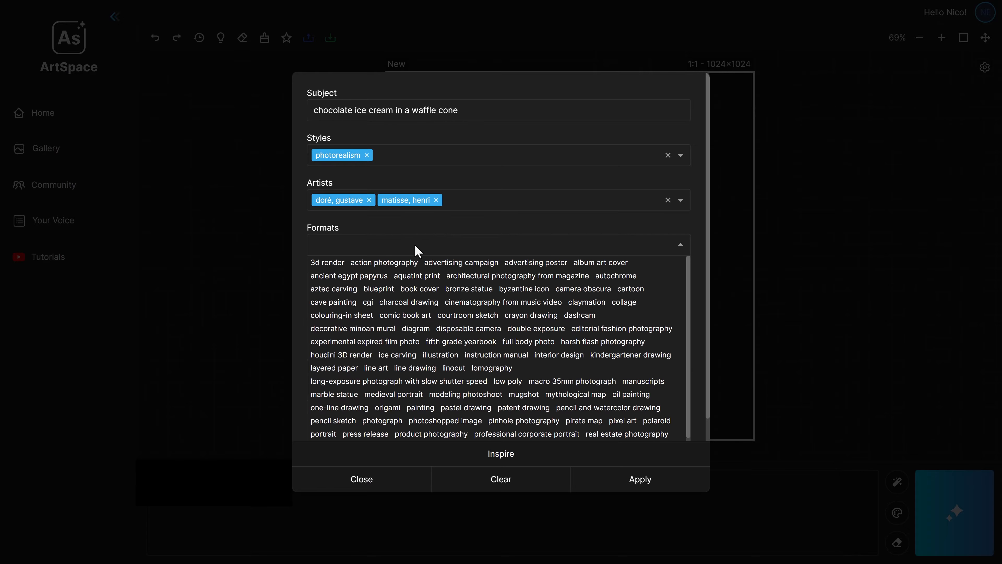
pyautogui.click(369, 302)
# Add the boosters "4k resolution" and "trending on artstation" to the prompt idea
pyautogui.click(392, 292)
pyautogui.click(380, 306)
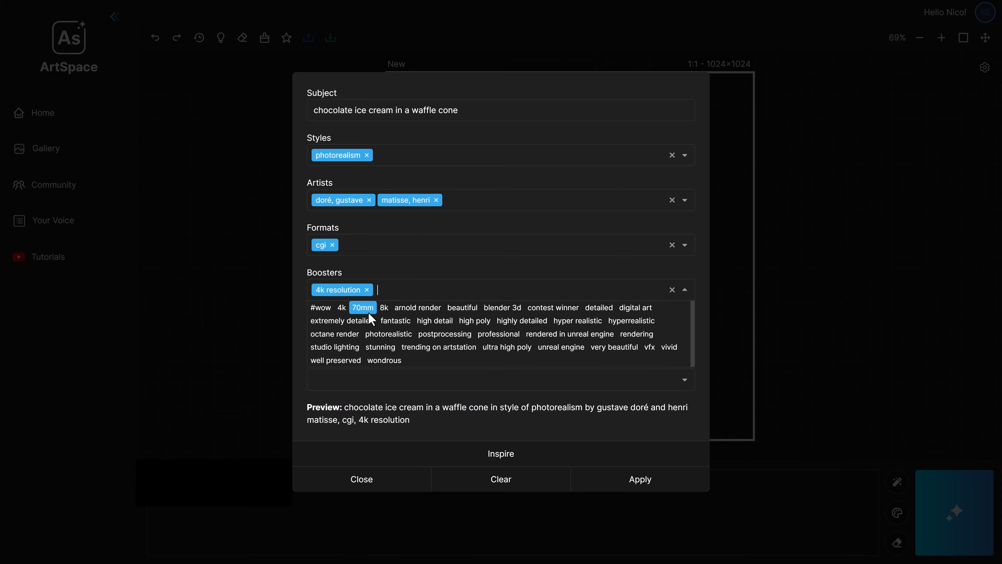
pyautogui.click(436, 348)
# Add the futuristic vibe and the "in the distance" perspective to the prompt idea
pyautogui.click(408, 337)
pyautogui.click(403, 380)
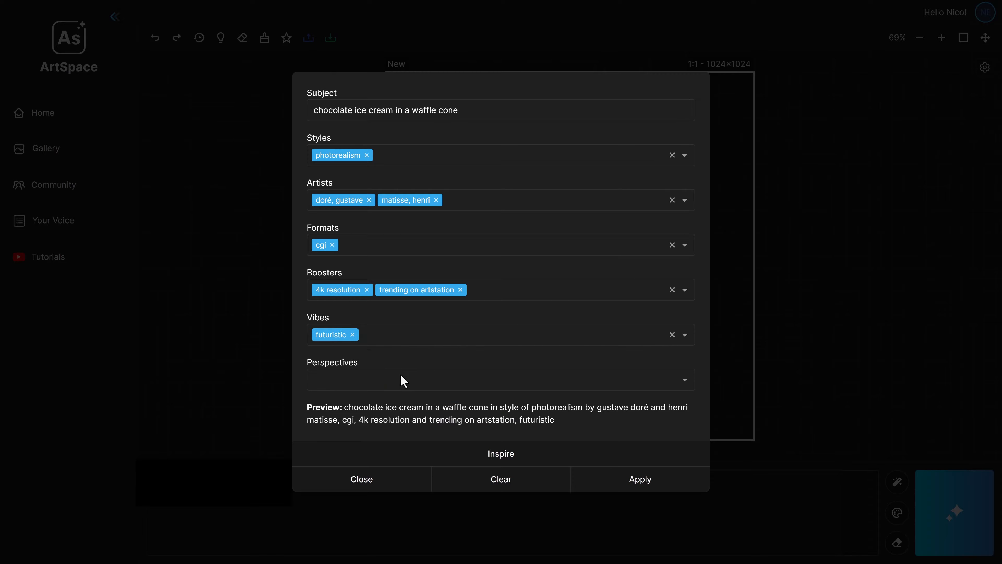
pyautogui.click(403, 380)
pyautogui.click(428, 421)
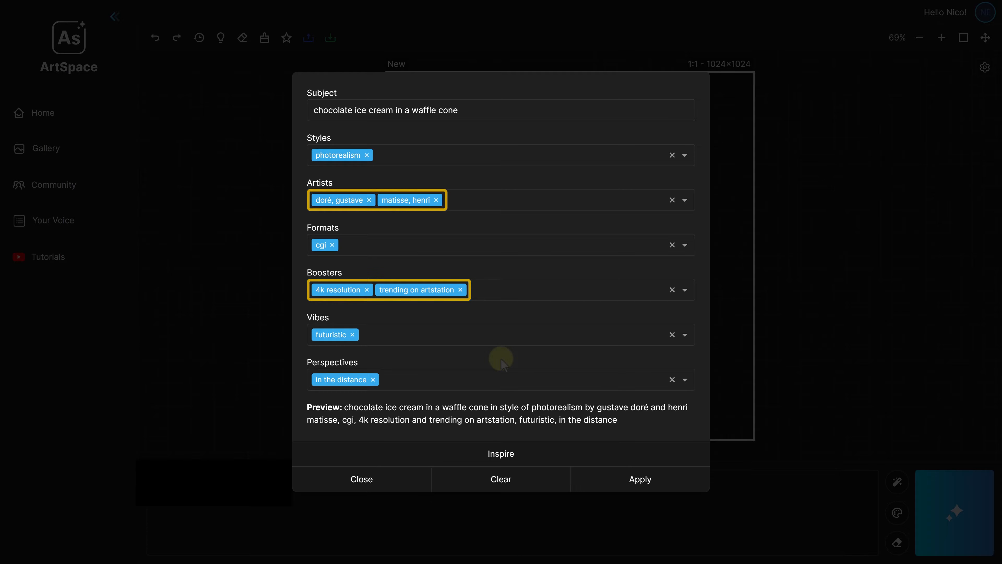
# Apply the assembled chocolate ice cream prompt and generate an image from it
pyautogui.click(640, 478)
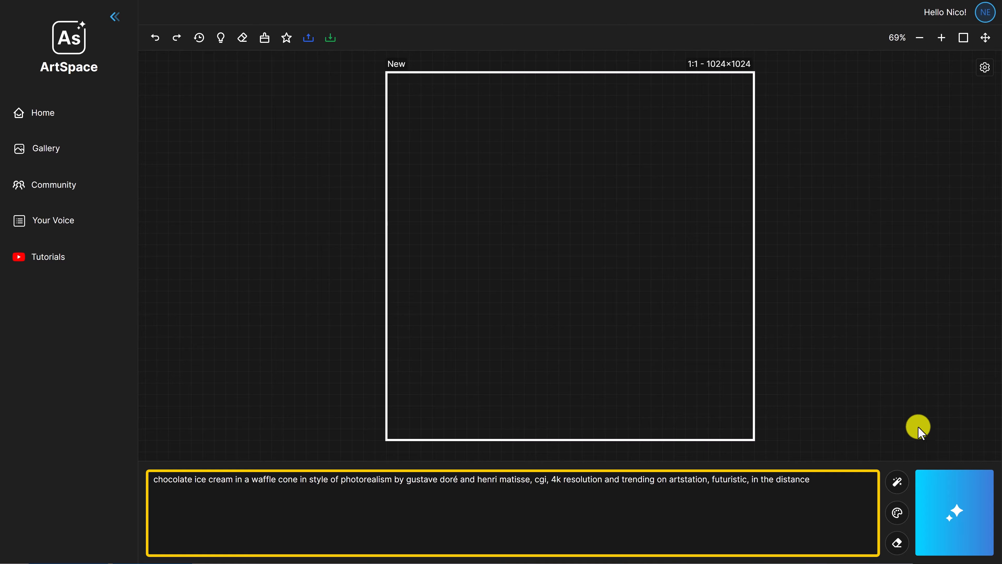
pyautogui.click(956, 511)
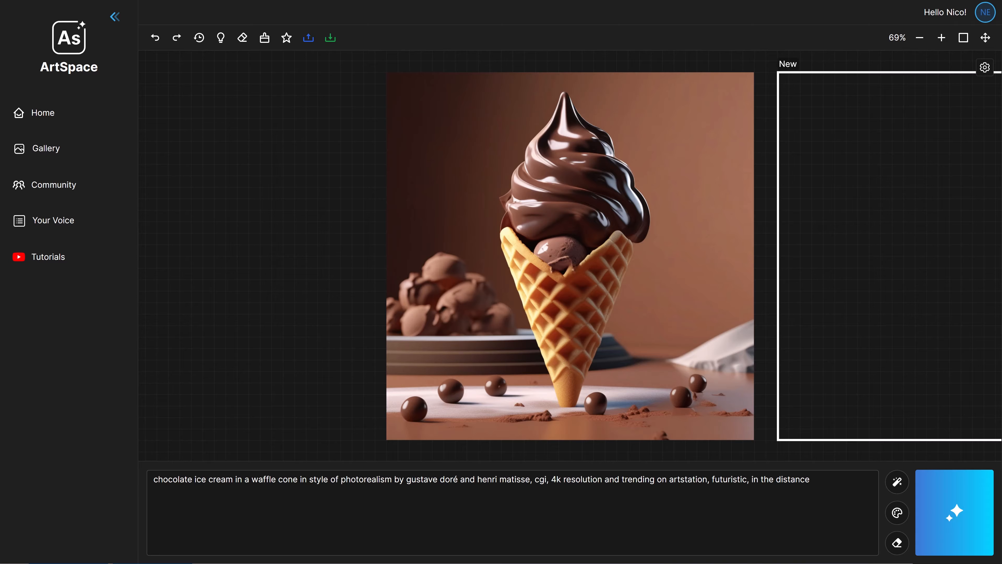
# Reopen the prompt idea builder, let Inspire pick random attributes for the ice cream, and apply them to generate another image
pyautogui.click(898, 512)
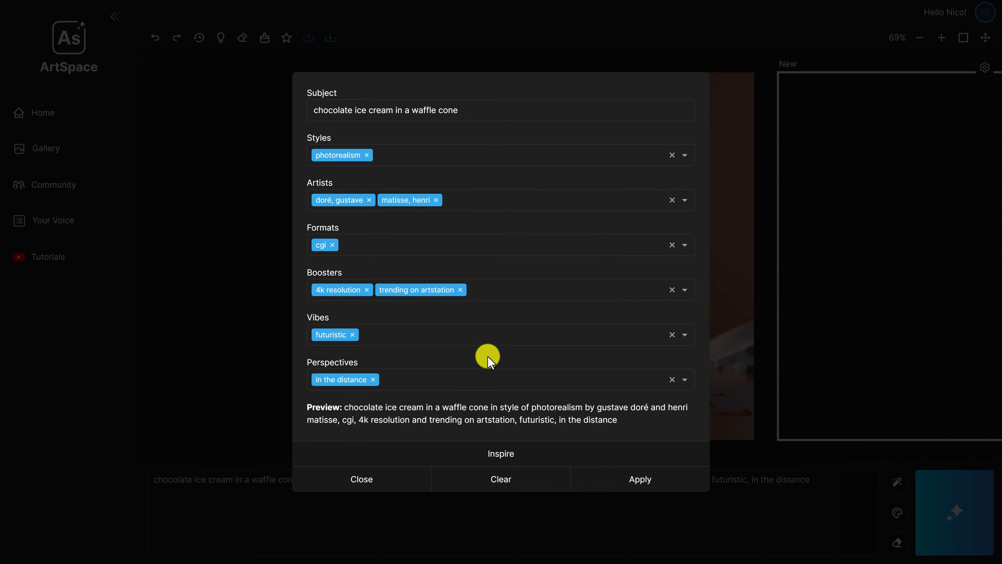
pyautogui.click(500, 454)
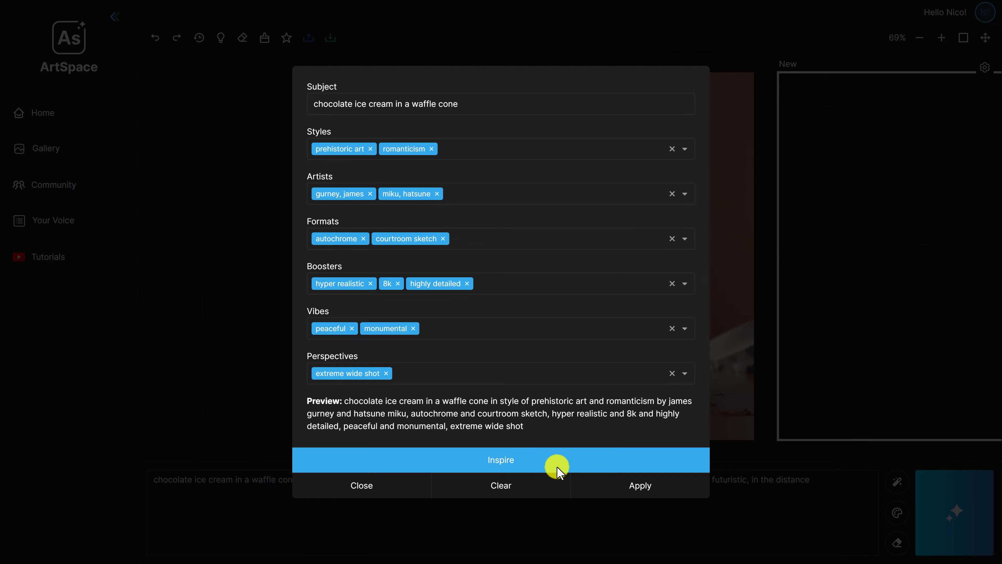
pyautogui.click(641, 485)
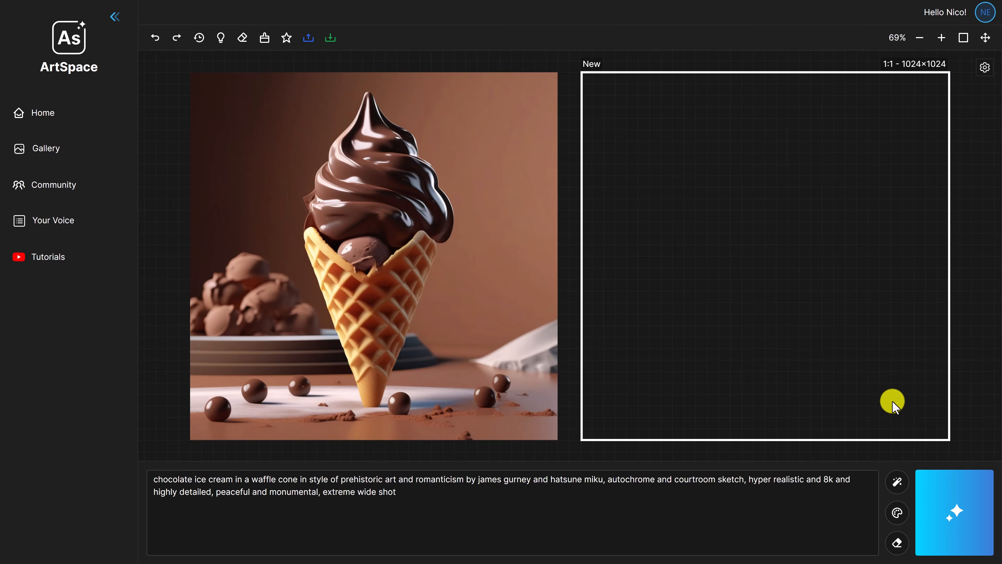
pyautogui.click(951, 509)
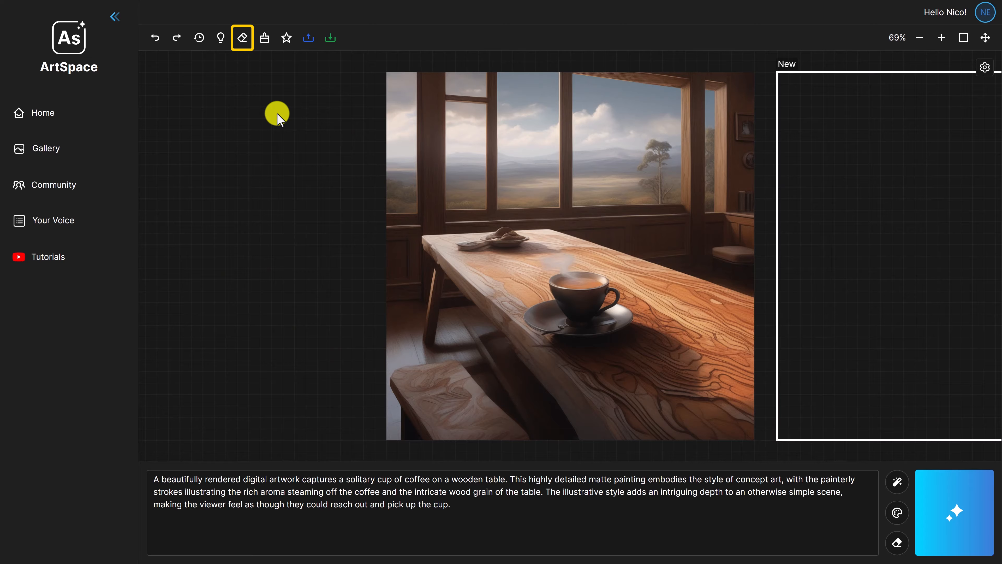
# Set the eraser size to 98, erase a stroke over the plate at the table's far end, and undo it
pyautogui.click(242, 38)
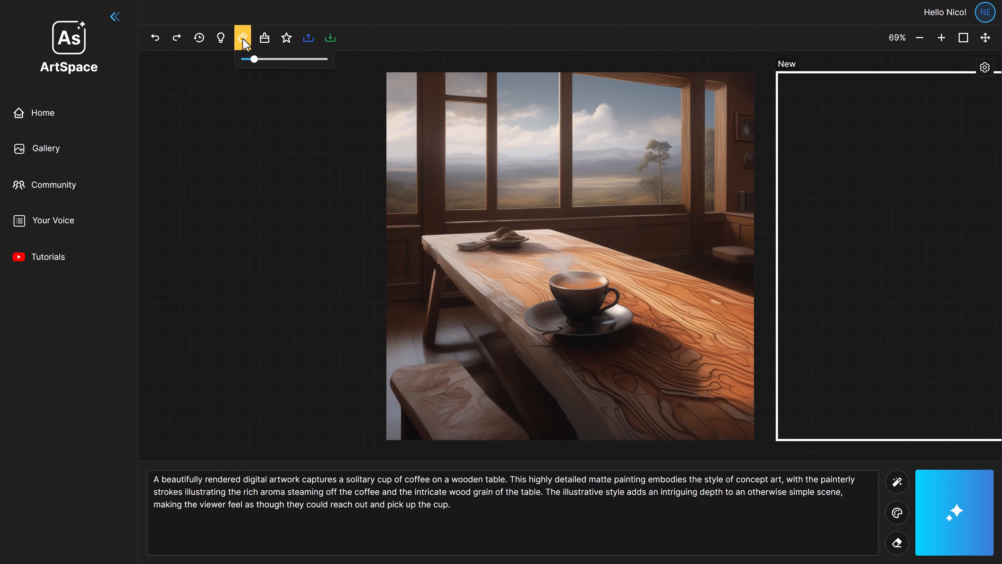
pyautogui.moveTo(254, 59); pyautogui.dragTo(265, 58)
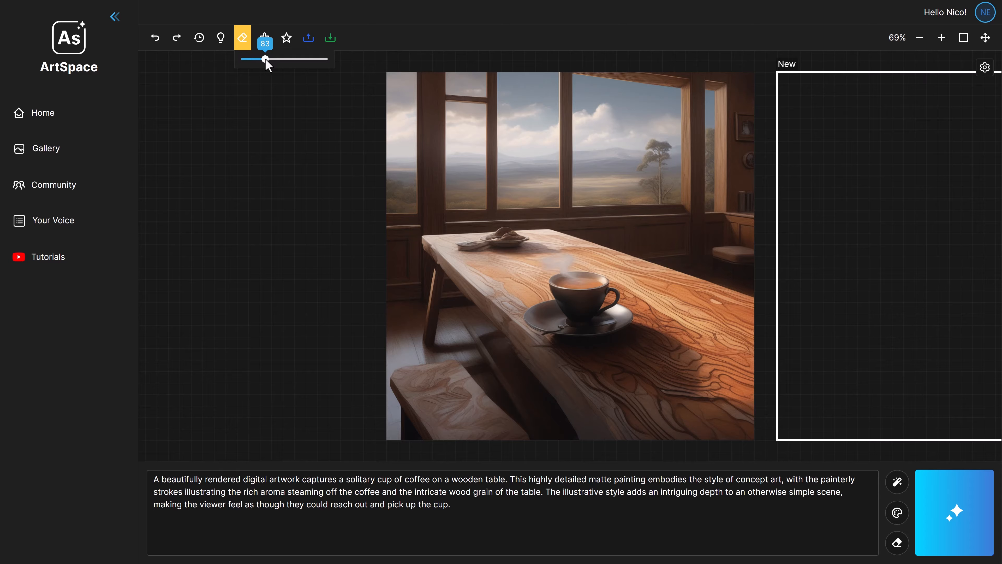
pyautogui.click(458, 248)
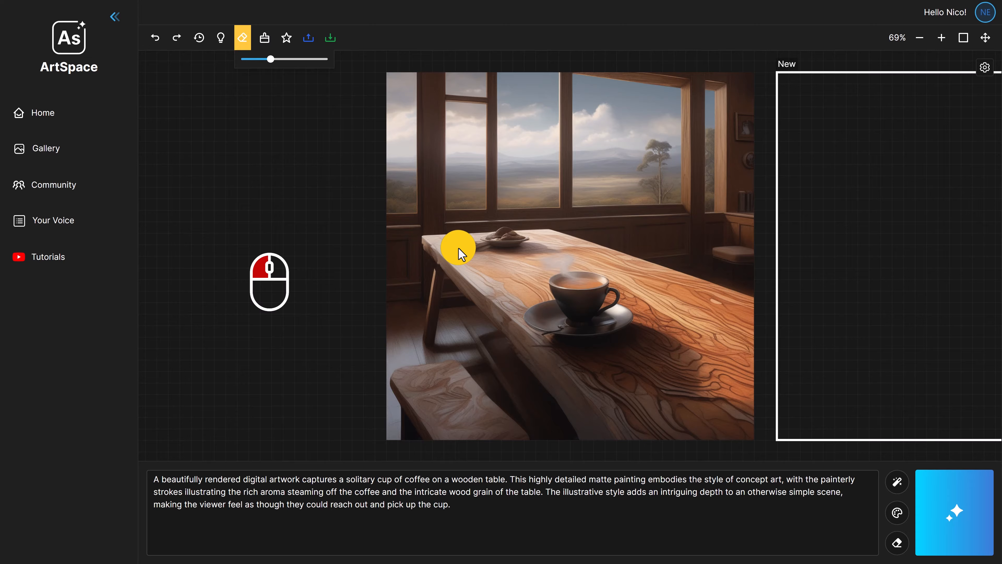
pyautogui.moveTo(458, 247); pyautogui.dragTo(521, 237)
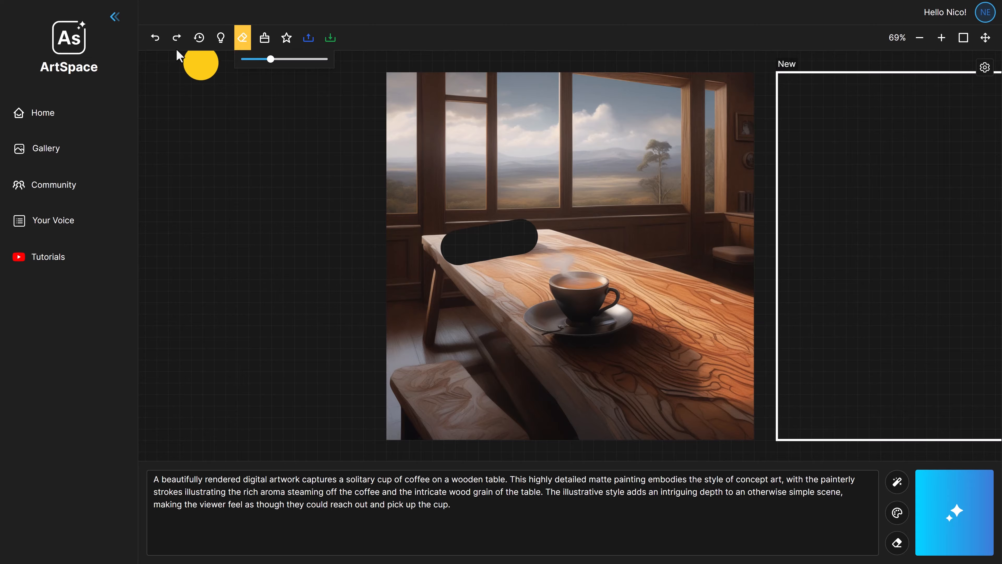
pyautogui.click(157, 40)
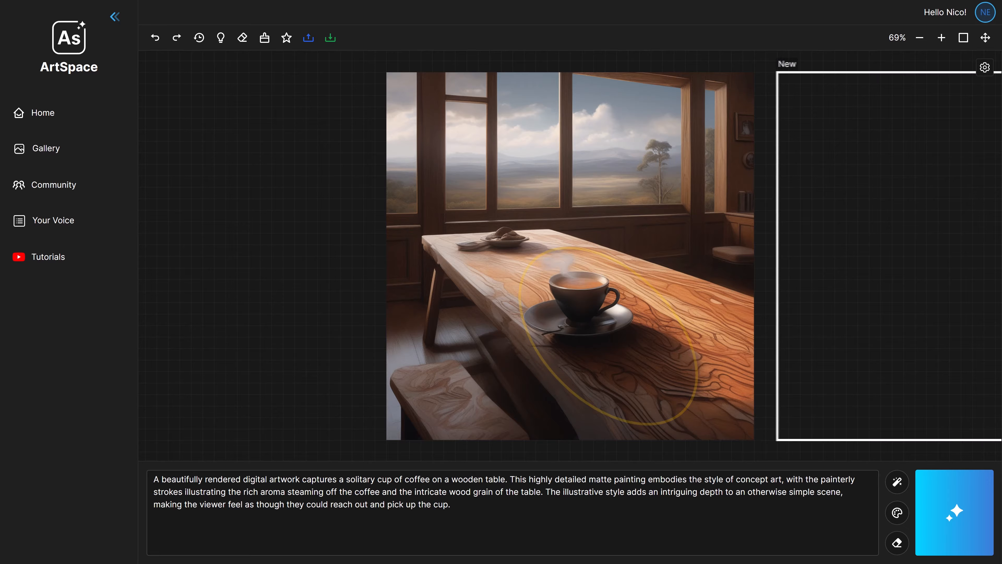
# Erase the coffee cup and its shadow from the table, and shrink the fill frame to 800×800 around the gap
pyautogui.click(242, 38)
pyautogui.moveTo(540, 247)
pyautogui.mouseDown()
pyautogui.moveTo(687, 341)
pyautogui.moveTo(622, 330)
pyautogui.moveTo(531, 290)
pyautogui.moveTo(677, 380)
pyautogui.moveTo(572, 335)
pyautogui.moveTo(544, 339)
pyautogui.moveTo(659, 403)
pyautogui.moveTo(961, 261)
pyautogui.moveTo(570, 258)
pyautogui.mouseUp()
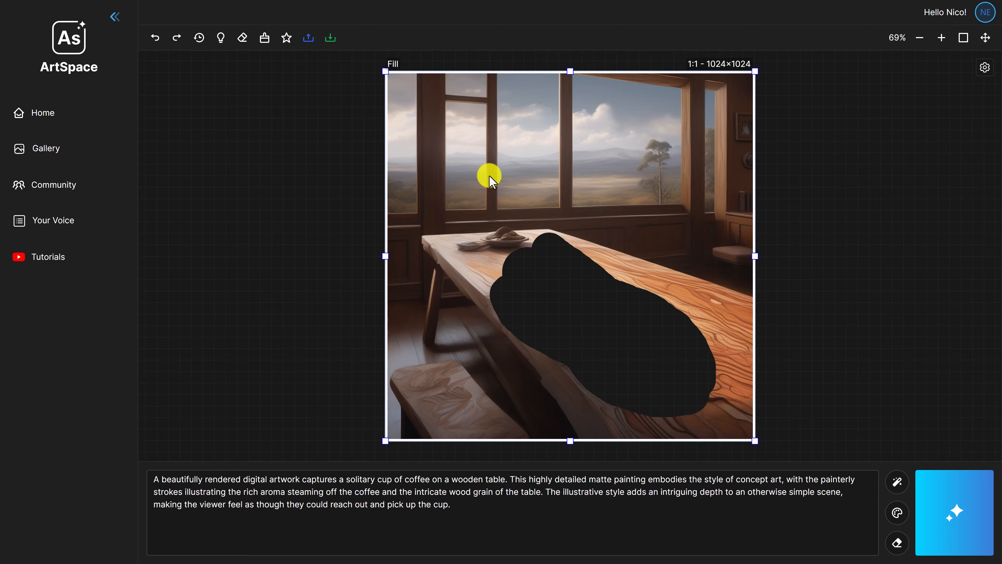
pyautogui.moveTo(386, 72); pyautogui.dragTo(466, 152)
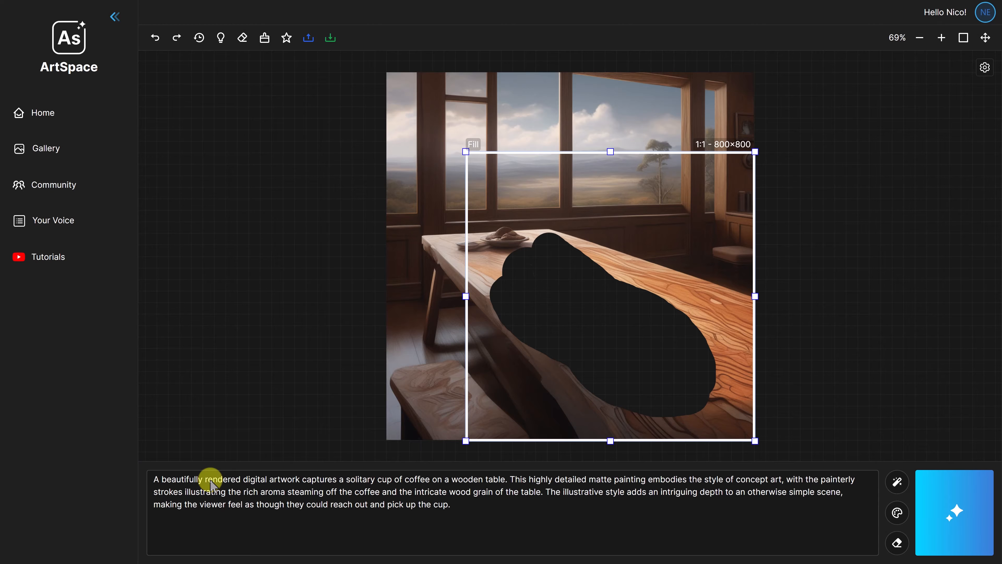
# Replace the whole prompt with "Fill with wood." and generate the fill for the erased area
pyautogui.click(209, 480)
pyautogui.hotkey('ctrl', 'a')
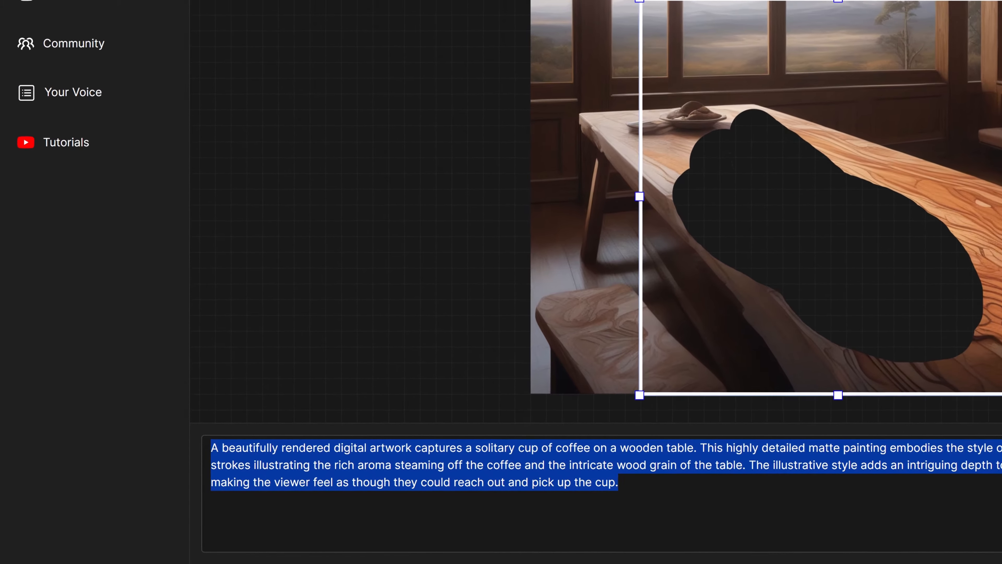
pyautogui.write('Fill with wood.')
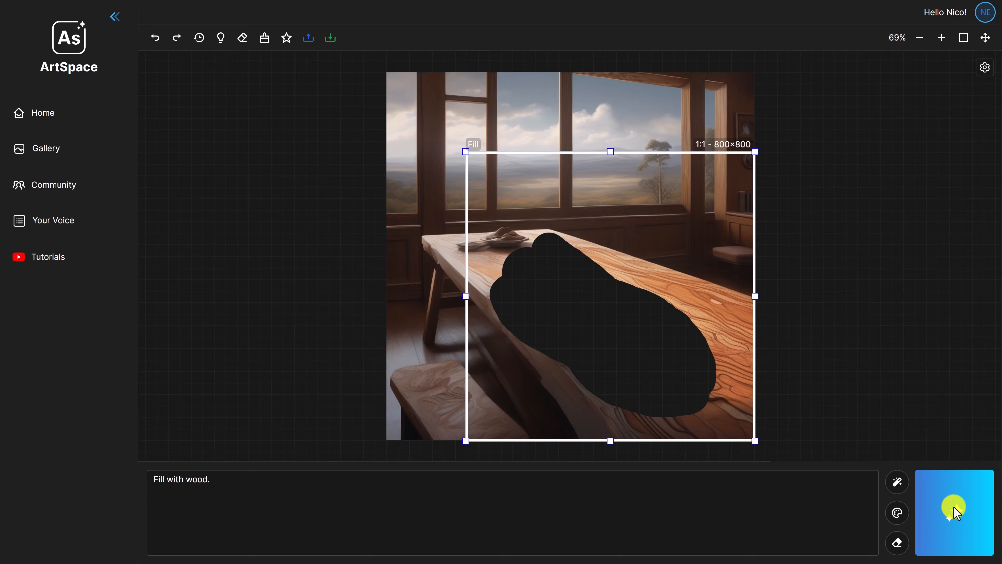
pyautogui.click(955, 512)
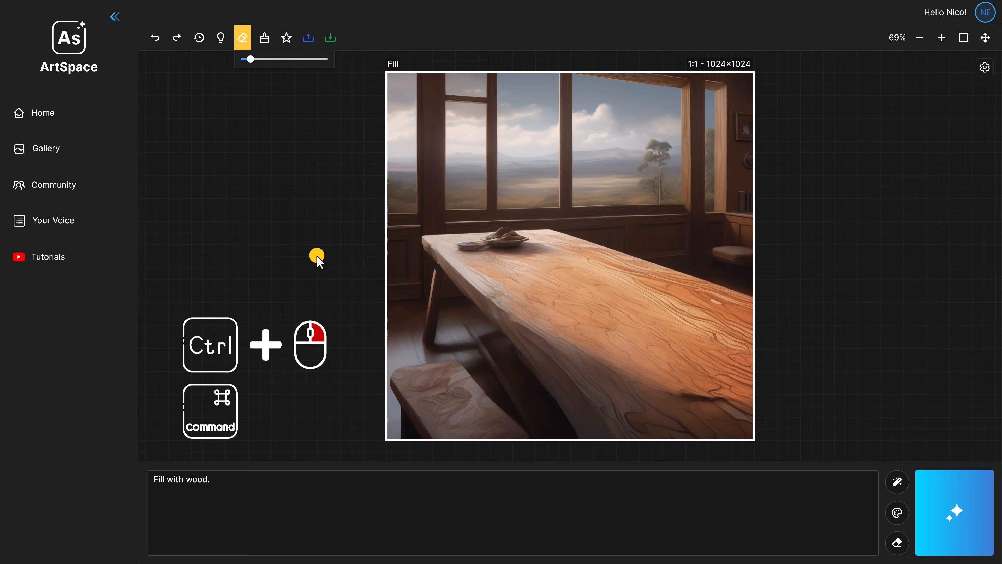
# Adjust the eraser size directly on the canvas, and clear the canvas of all images
pyautogui.moveTo(317, 258)
pyautogui.mouseDown()
pyautogui.moveTo(823, 256)
pyautogui.moveTo(316, 257)
pyautogui.mouseUp()
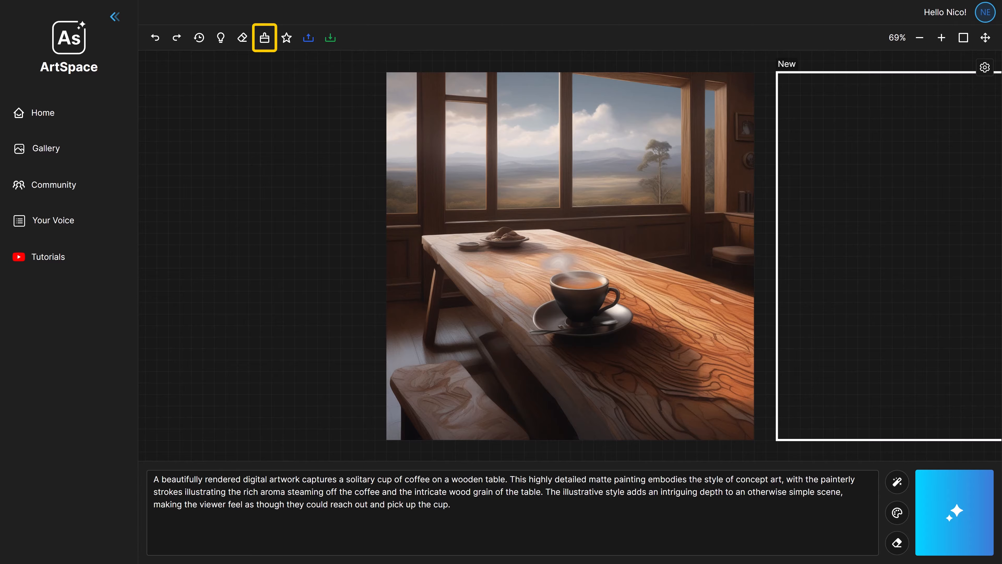
pyautogui.click(265, 38)
# Select the coffee cup image on the canvas and delete only that image
pyautogui.click(570, 256)
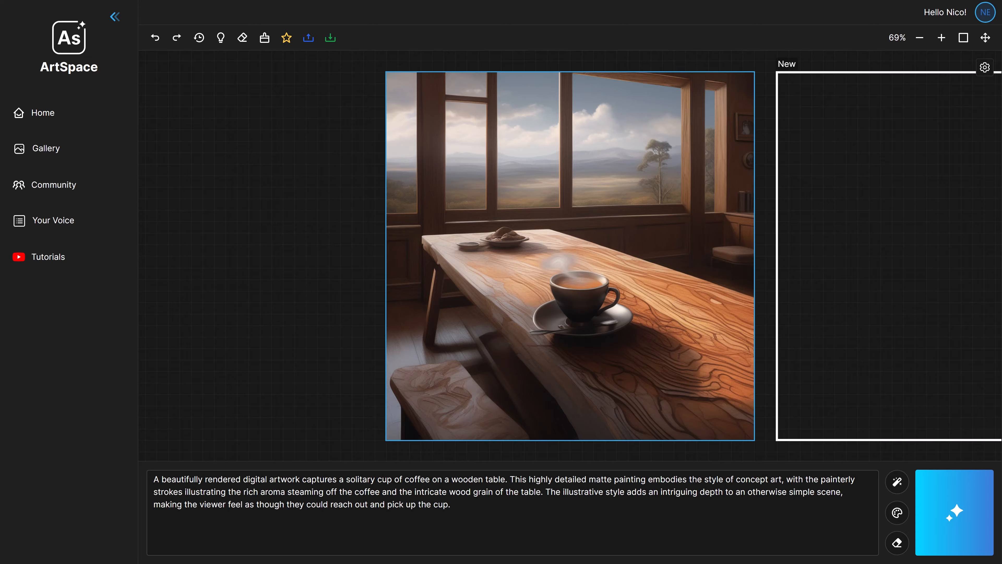
pyautogui.press('Delete')
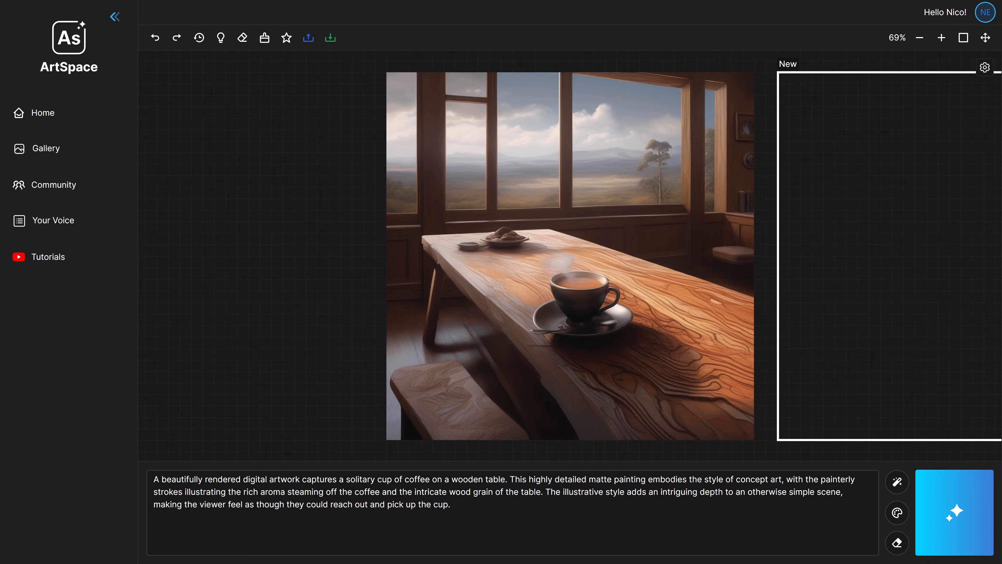
# Select the coffee cup image, start its upload to the public gallery, and close the dialog without confirming
pyautogui.click(443, 183)
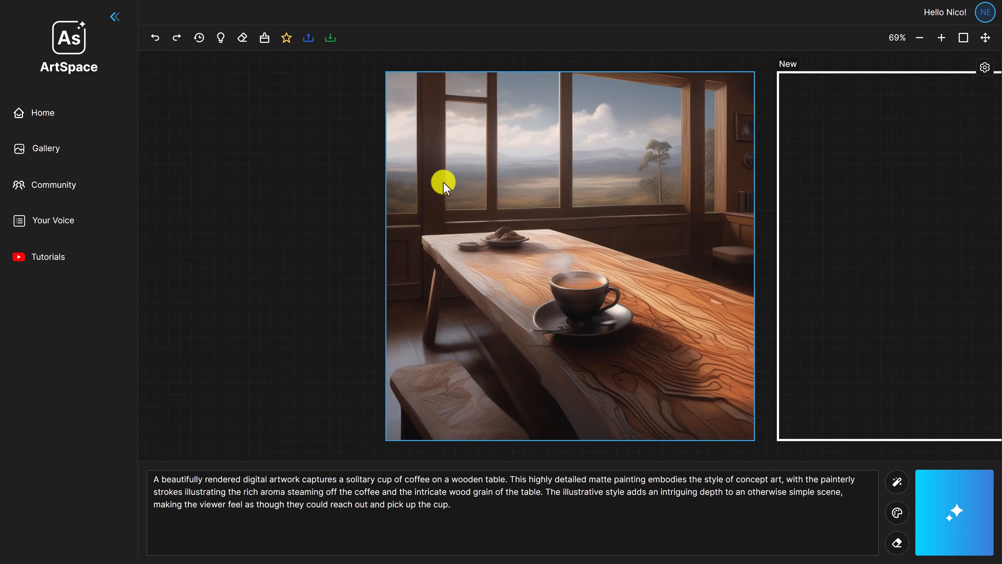
pyautogui.click(286, 40)
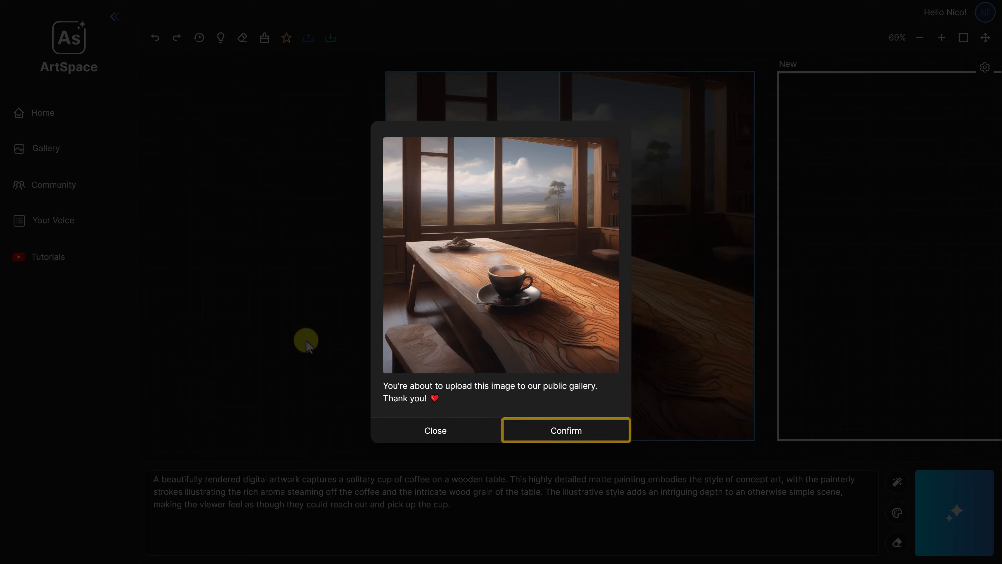
pyautogui.click(436, 431)
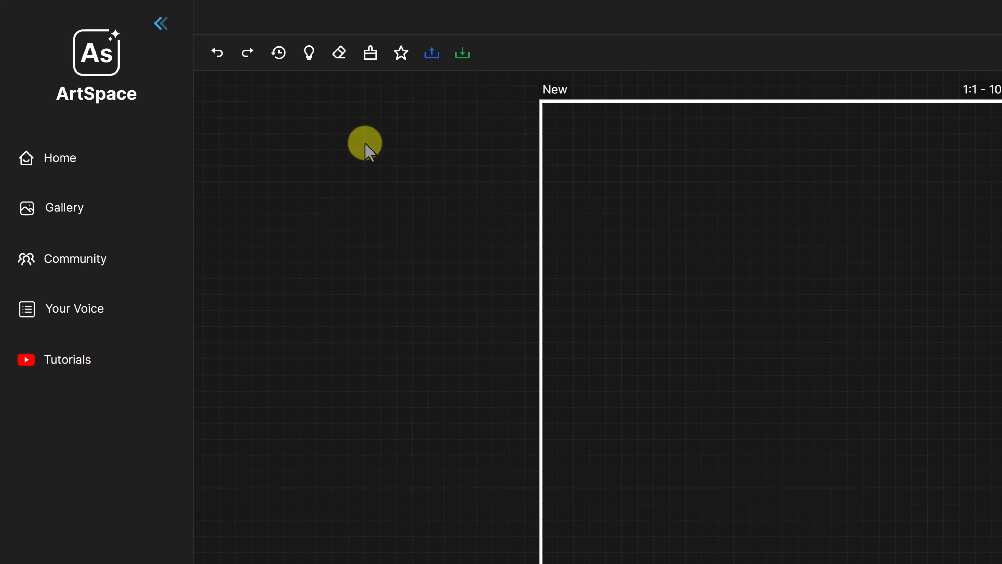
# Upload the "beach" image from the Pictures folder onto the canvas
pyautogui.click(432, 53)
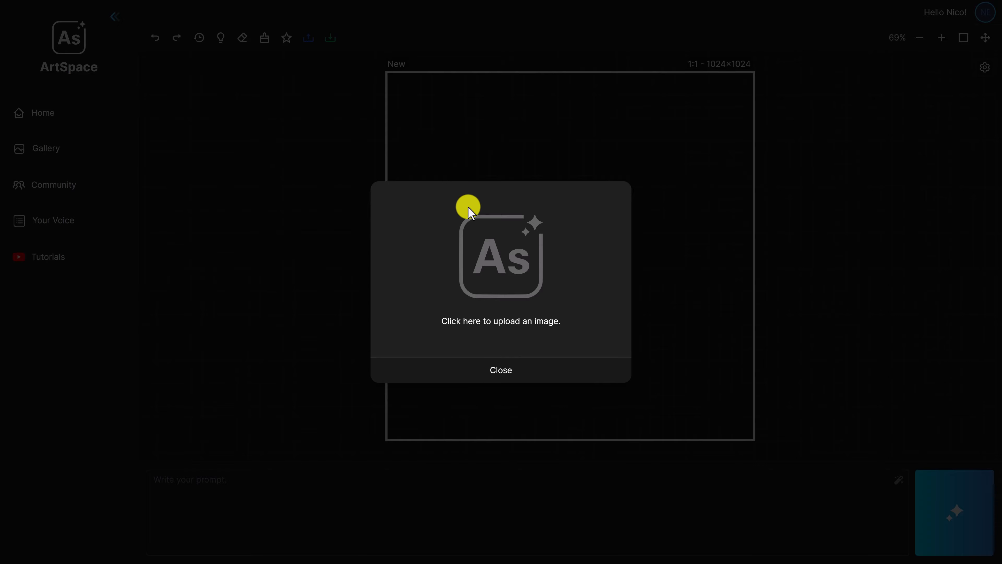
pyautogui.click(503, 258)
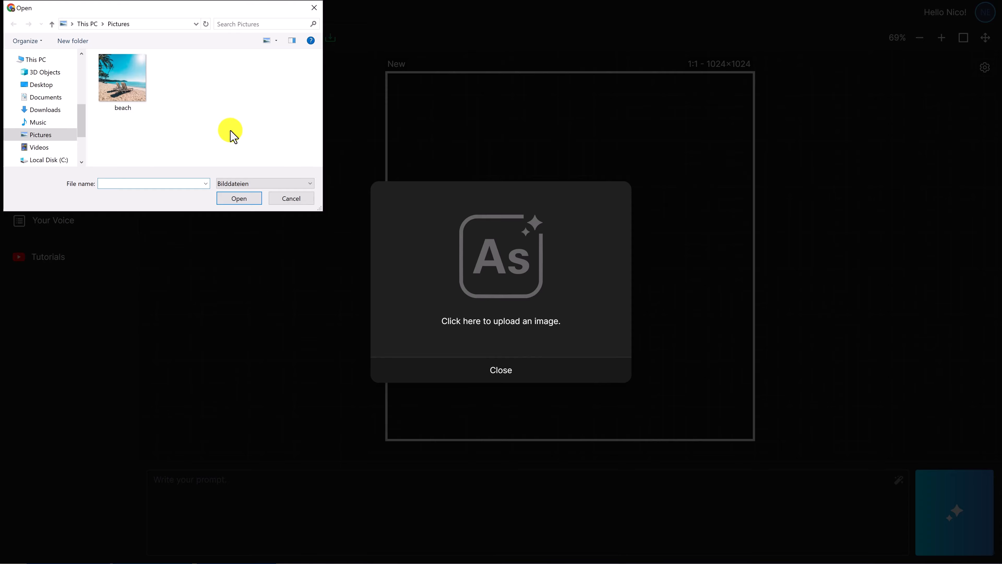
pyautogui.click(123, 79)
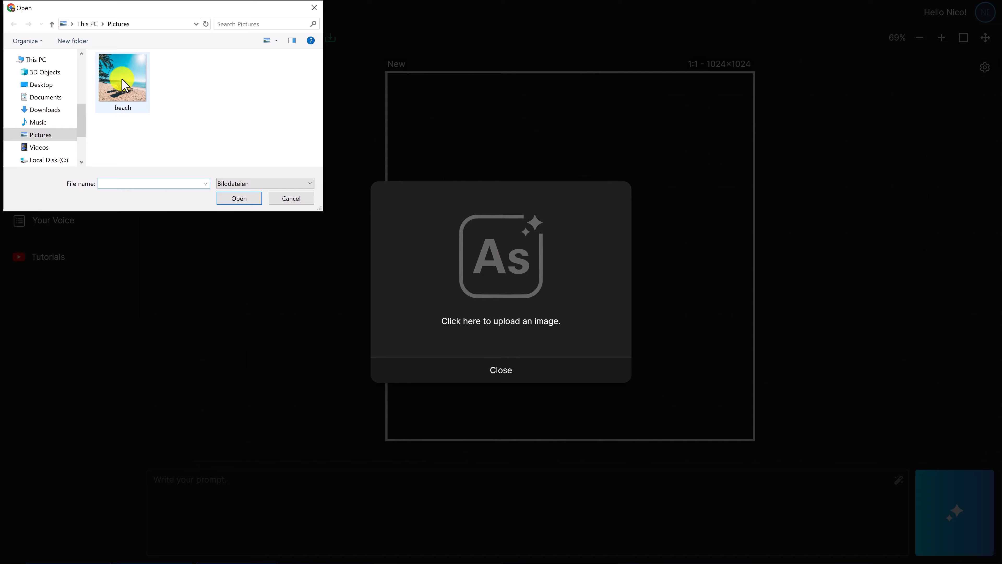
pyautogui.click(239, 198)
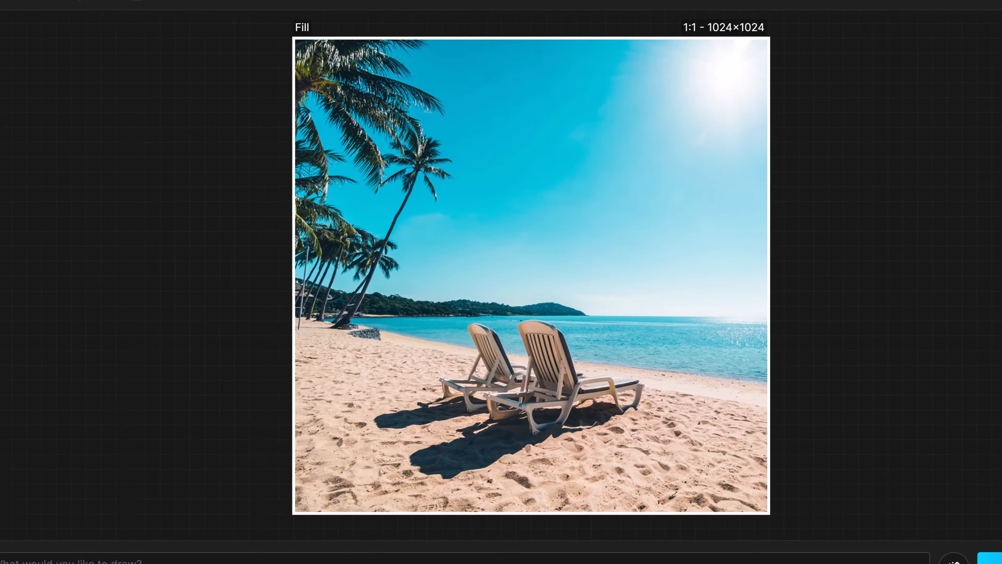
# Erase the two beach chairs and their shadows from the uploaded beach image
pyautogui.moveTo(496, 413)
pyautogui.mouseDown()
pyautogui.moveTo(597, 381)
pyautogui.moveTo(600, 319)
pyautogui.mouseUp()
pyautogui.moveTo(555, 366)
pyautogui.mouseDown()
pyautogui.moveTo(498, 359)
pyautogui.moveTo(365, 432)
pyautogui.moveTo(439, 458)
pyautogui.moveTo(538, 388)
pyautogui.moveTo(394, 446)
pyautogui.mouseUp()
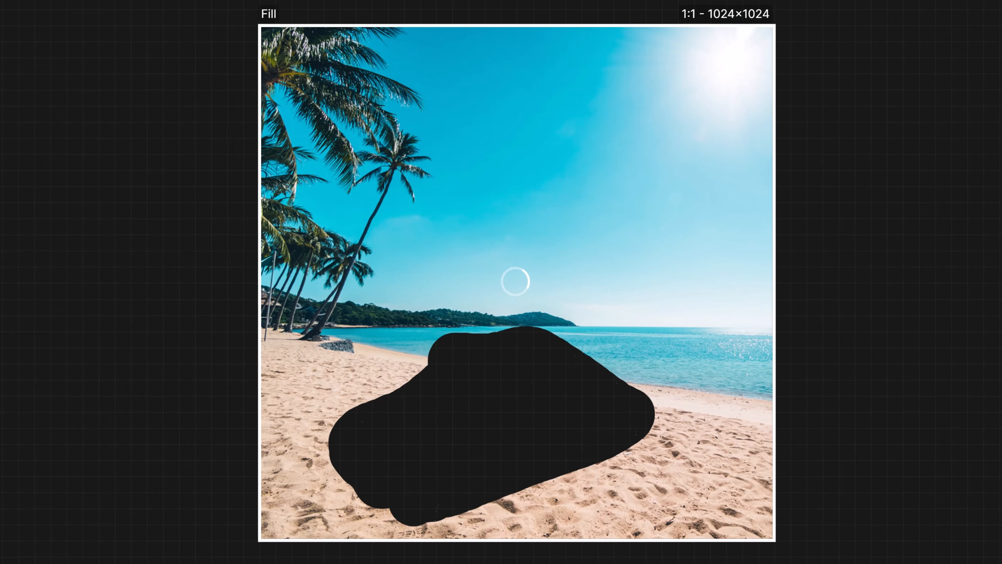
pyautogui.moveTo(510, 286); pyautogui.dragTo(595, 280)
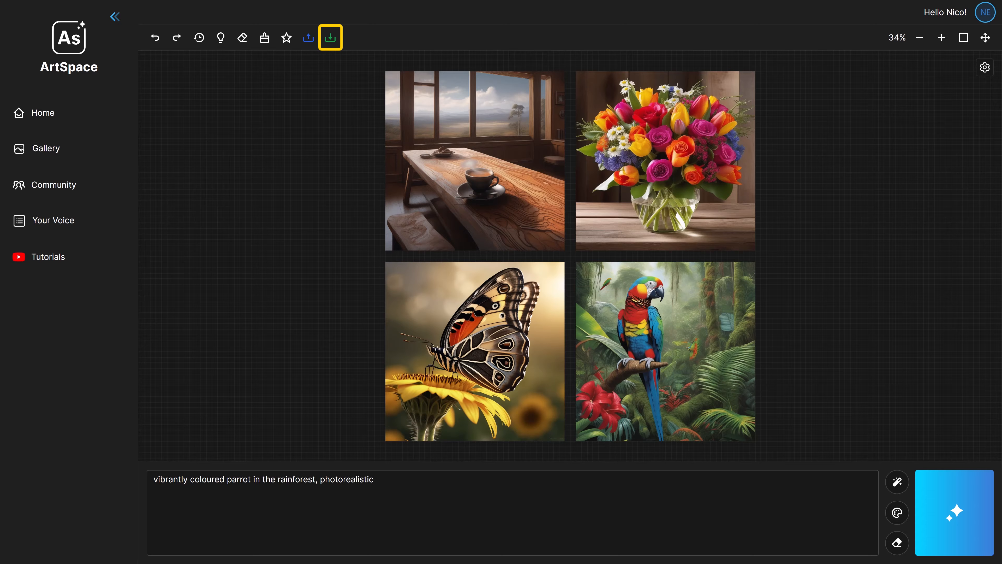
# Download the coffee cup image as a PNG and all images as a PNG collage, saving both files to the Pictures folder
pyautogui.click(330, 39)
pyautogui.click(475, 161)
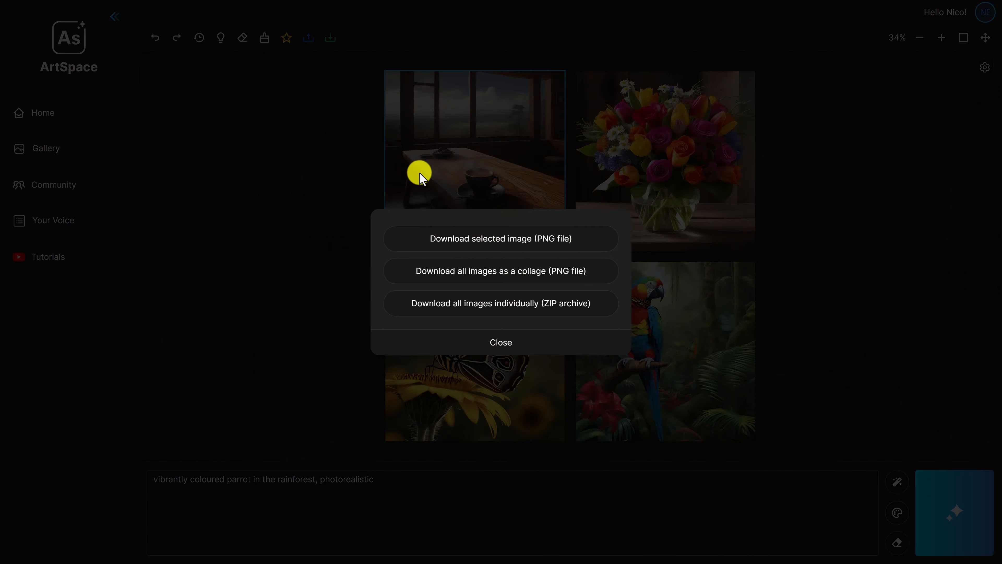
pyautogui.click(504, 243)
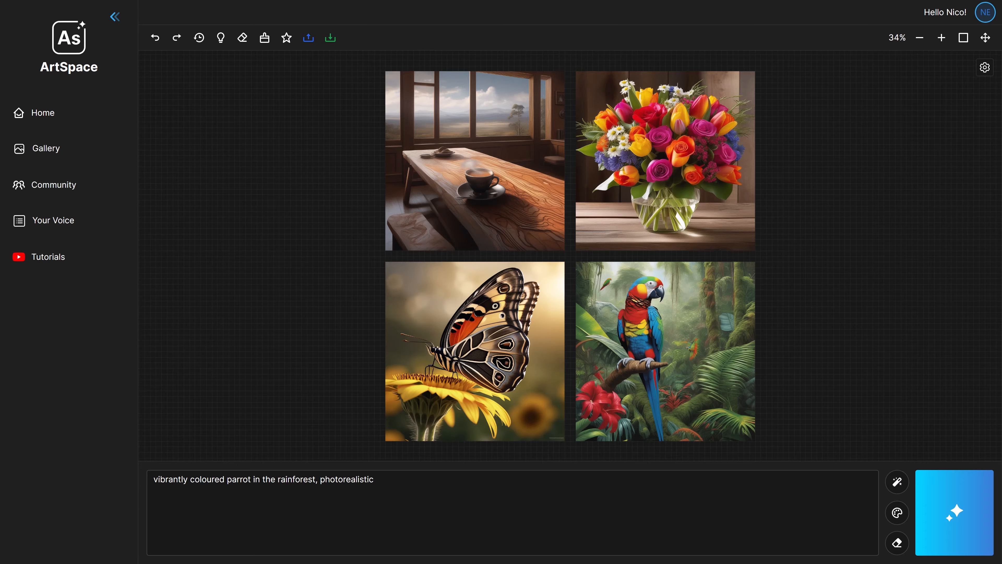
pyautogui.click(239, 222)
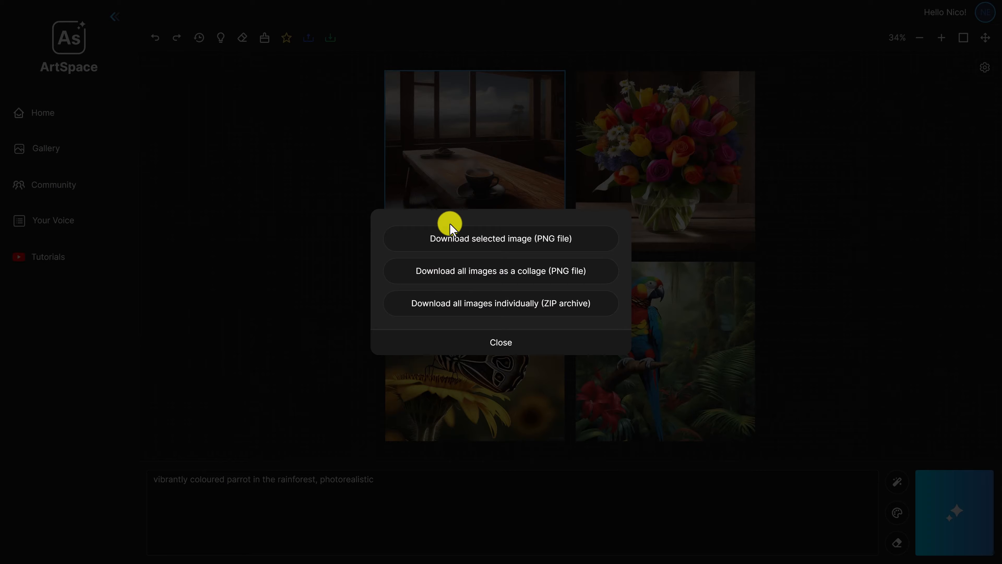
pyautogui.click(502, 272)
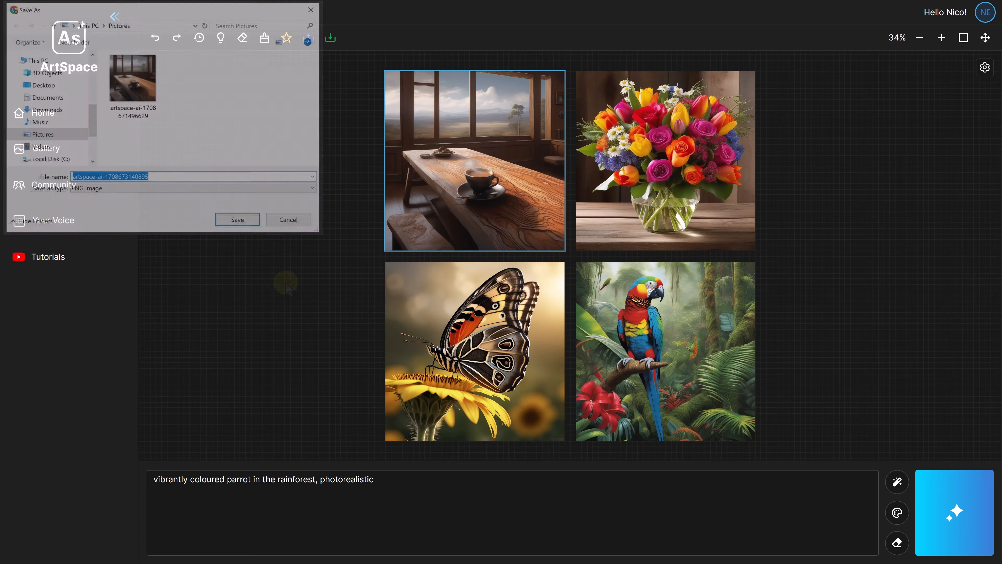
pyautogui.click(239, 222)
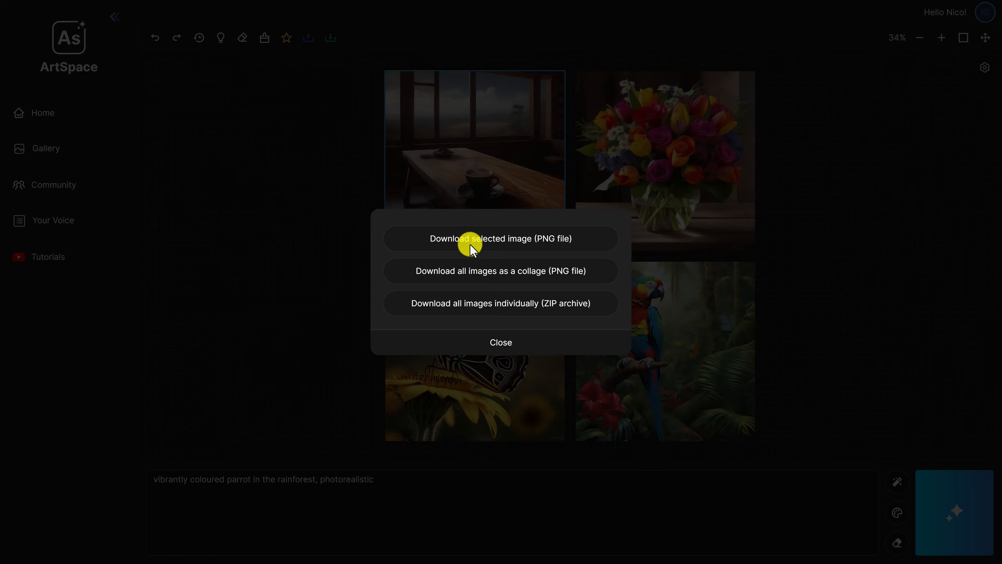
# Download all images individually as a ZIP archive to the Pictures folder and open the extracted folder
pyautogui.click(501, 303)
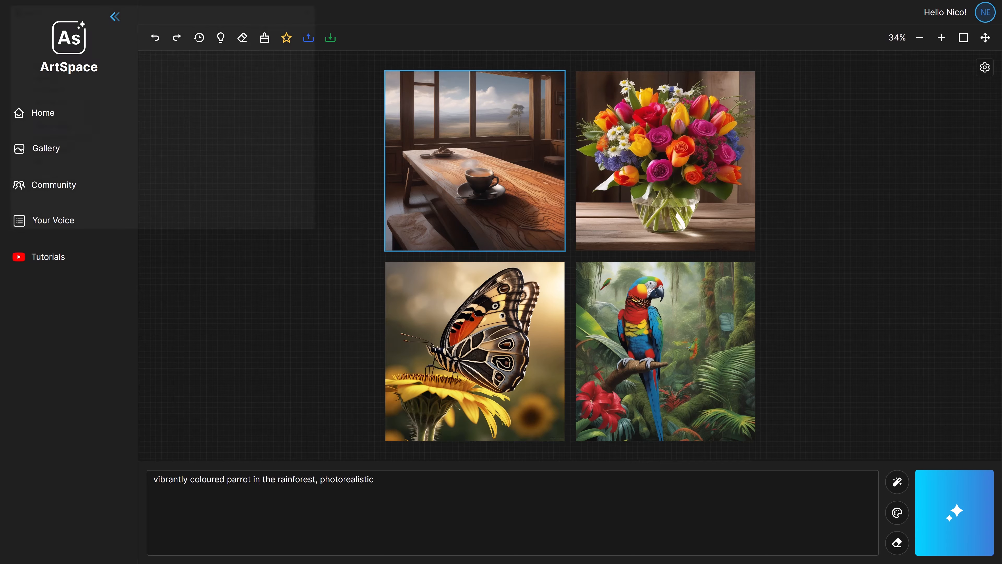
pyautogui.click(239, 222)
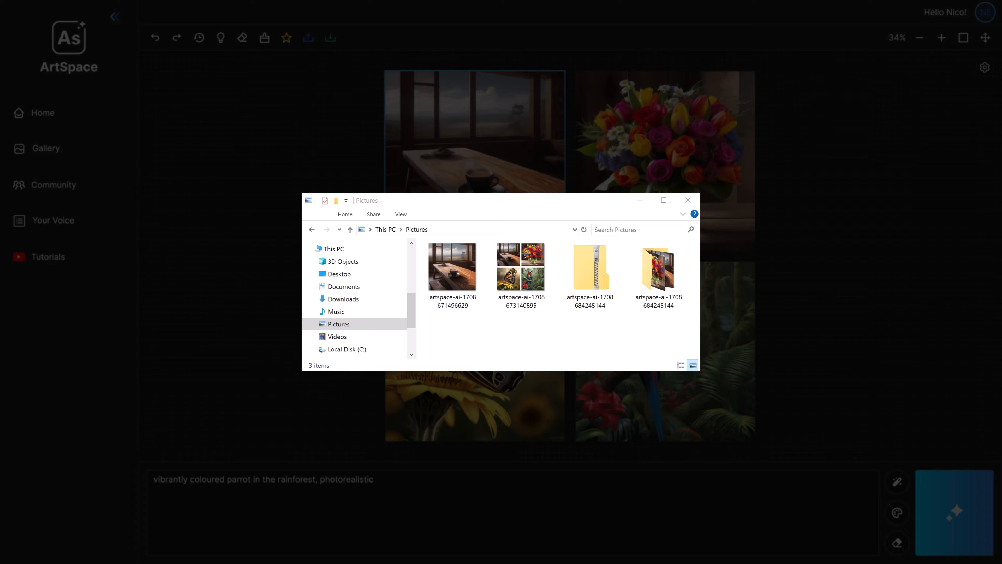
pyautogui.doubleClick(657, 277)
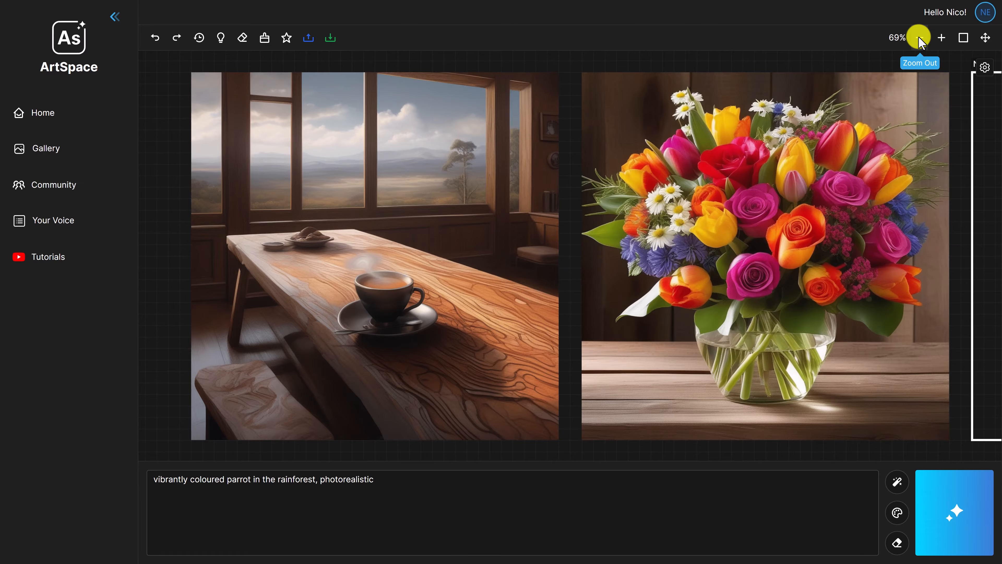
# Zoom the canvas out and back in to 69%, fit all images in view, and pan the canvas with the move tool
pyautogui.click(920, 38)
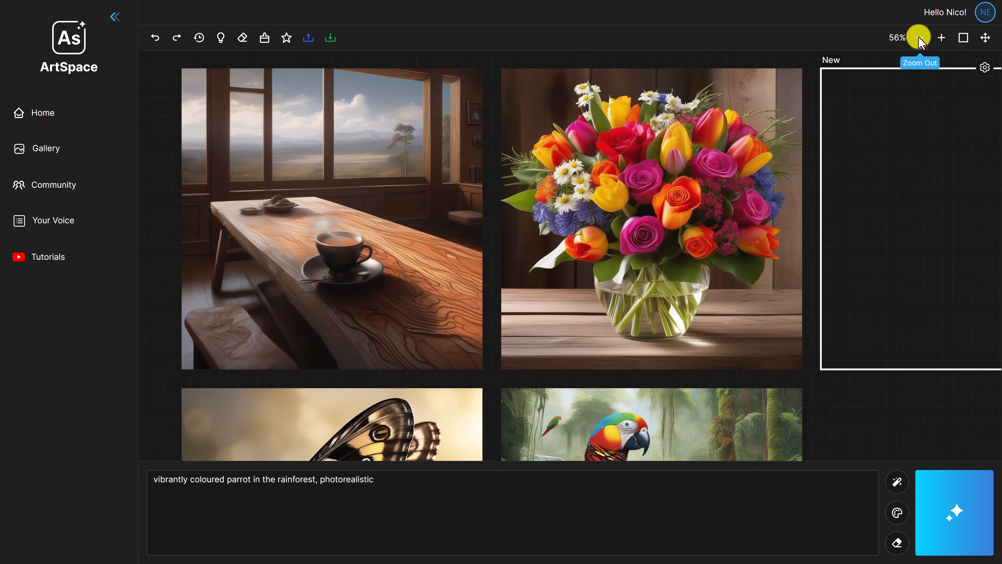
pyautogui.click(942, 37)
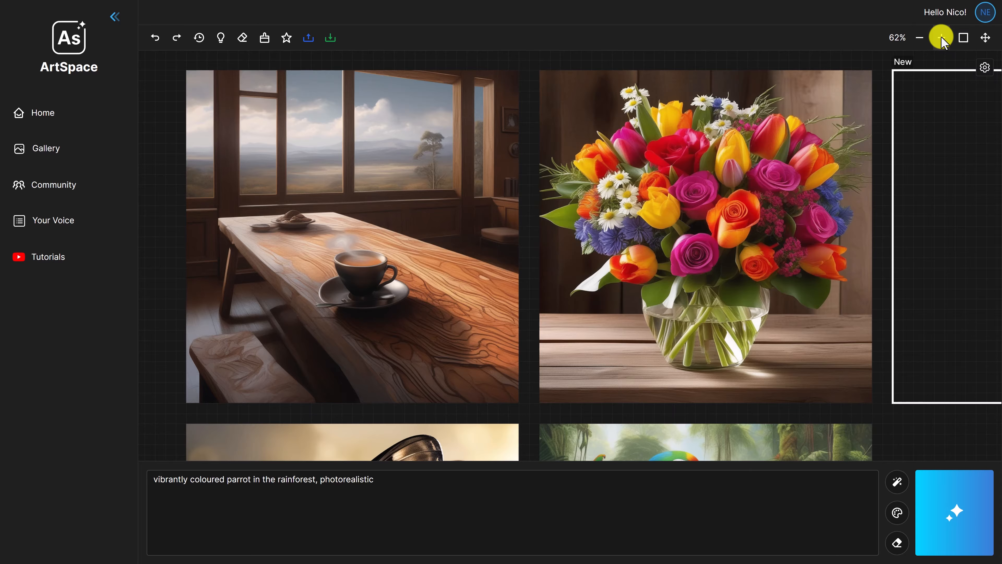
pyautogui.click(942, 38)
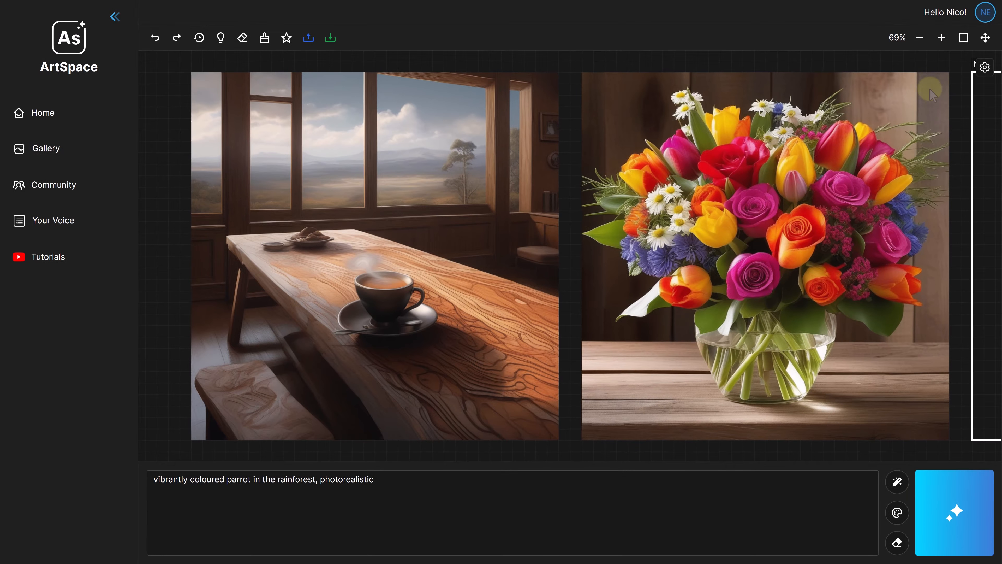
pyautogui.click(964, 38)
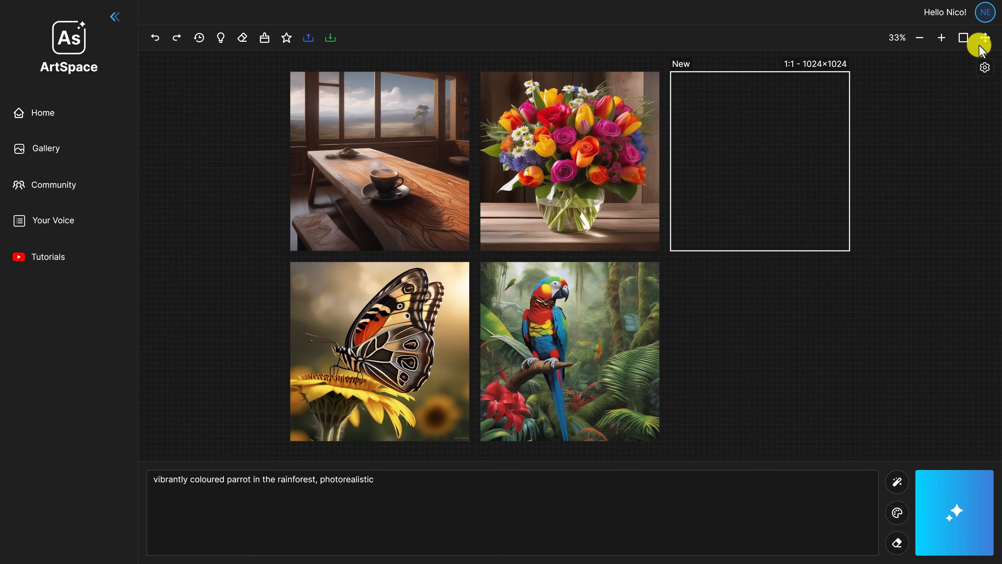
pyautogui.click(986, 38)
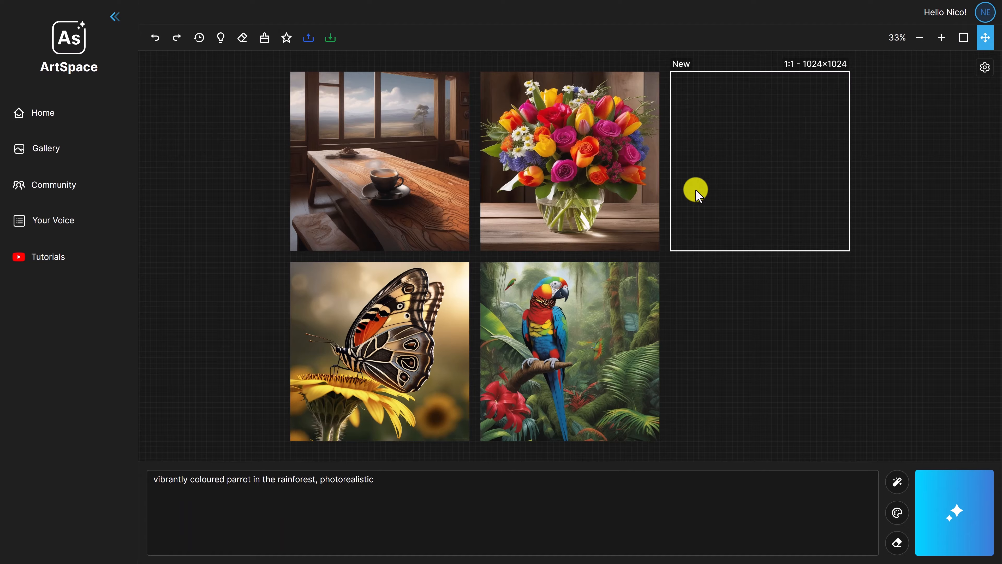
pyautogui.moveTo(571, 257)
pyautogui.mouseDown()
pyautogui.moveTo(648, 255)
pyautogui.moveTo(648, 334)
pyautogui.moveTo(570, 336)
pyautogui.moveTo(571, 258)
pyautogui.mouseUp()
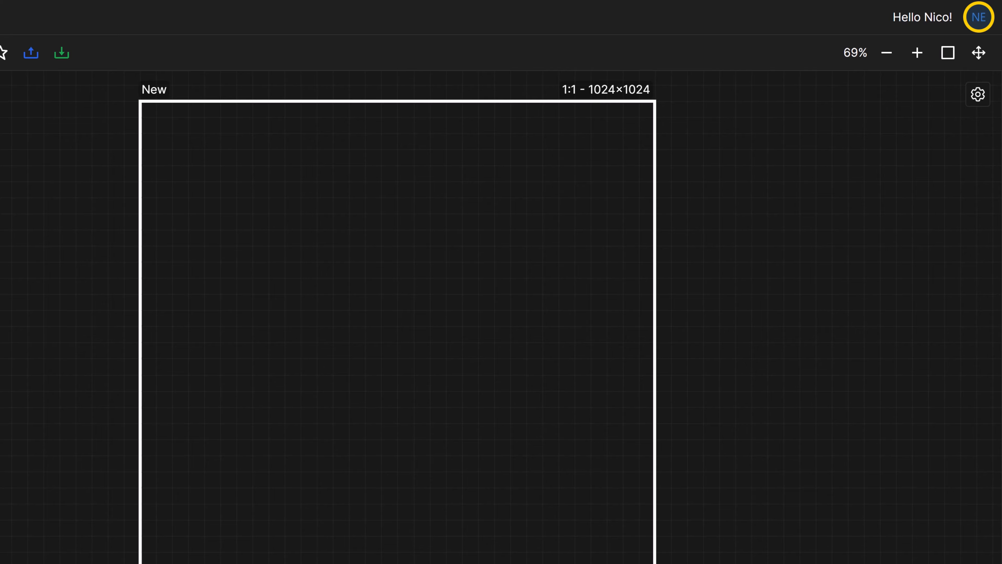
# Open the membership page of the signed-in account
pyautogui.click(979, 19)
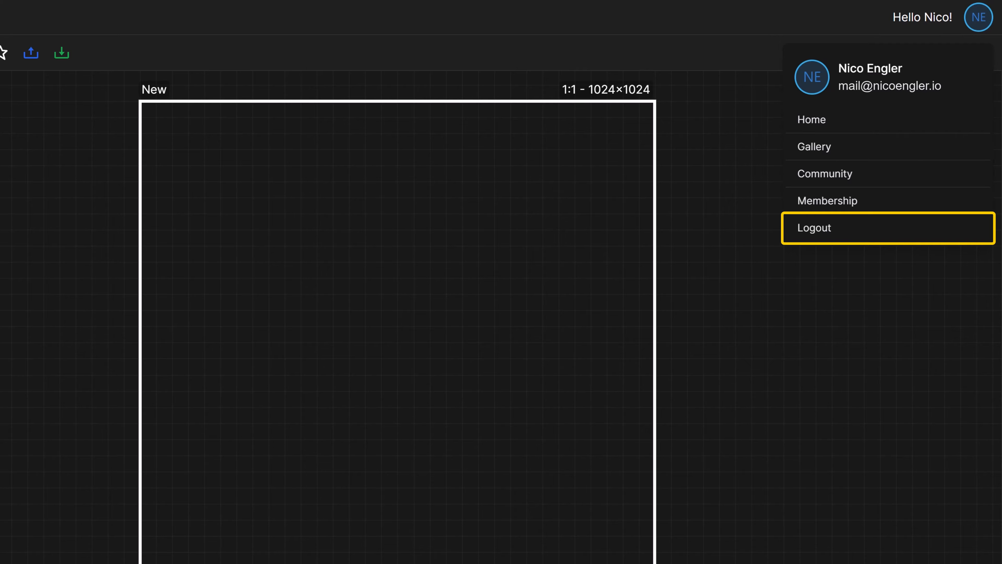
pyautogui.click(825, 203)
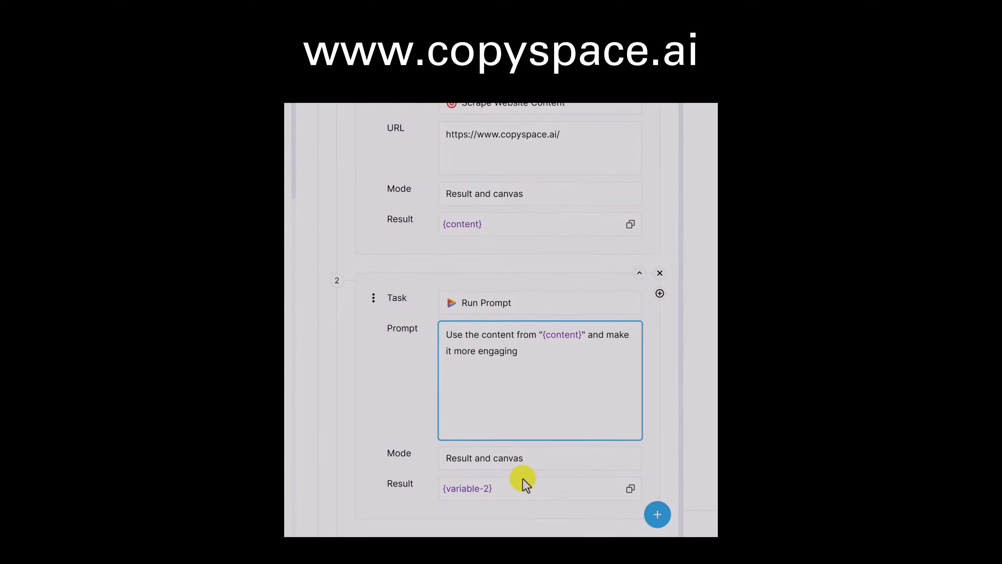
# In the CopySpace.ai automation, name the second task's result "new-content" and set the third task to Publish WordPress
pyautogui.tripleClick(525, 486)
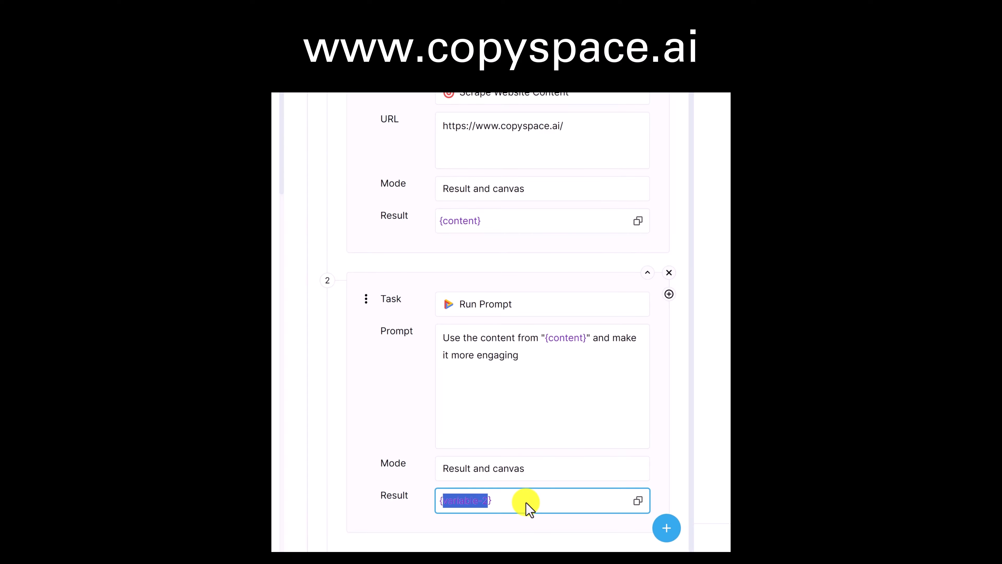
pyautogui.write('new-content')
pyautogui.click(657, 515)
pyautogui.click(543, 305)
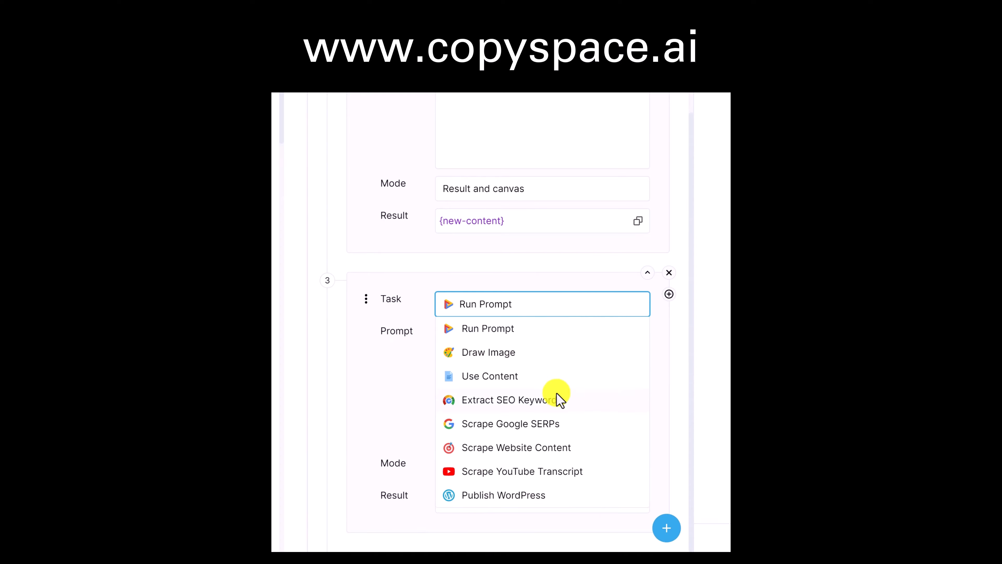
pyautogui.click(566, 500)
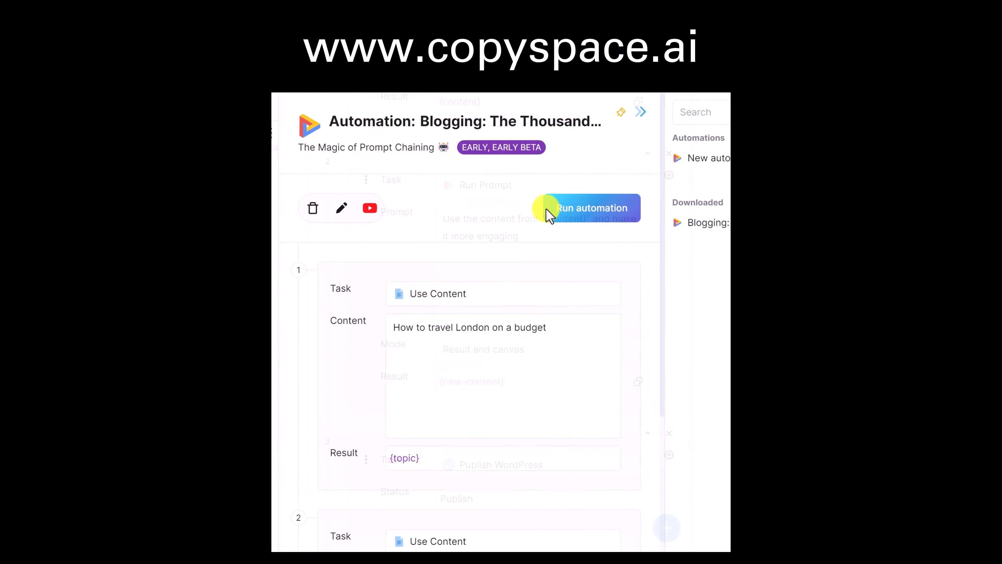
# Run the blogging automation on "How to travel London on a budget" and read through the generated article
pyautogui.click(592, 208)
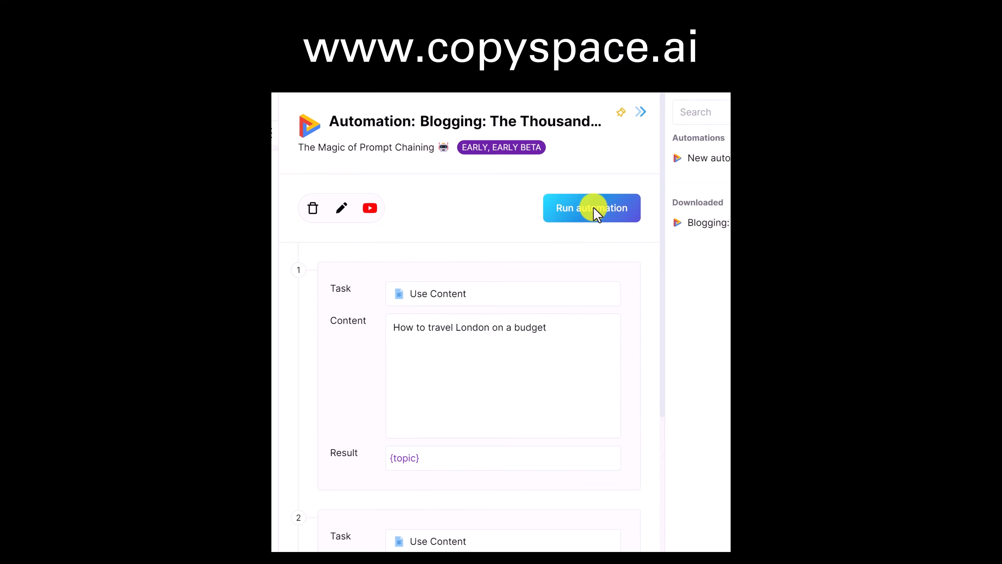
pyautogui.scroll(-10, 516, 358)
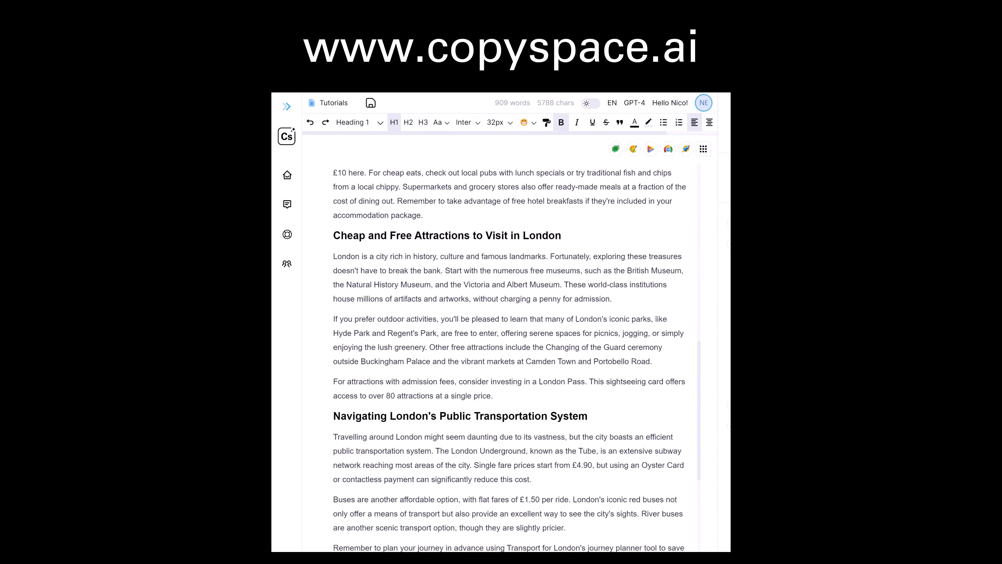
pyautogui.scroll(-5, 516, 358)
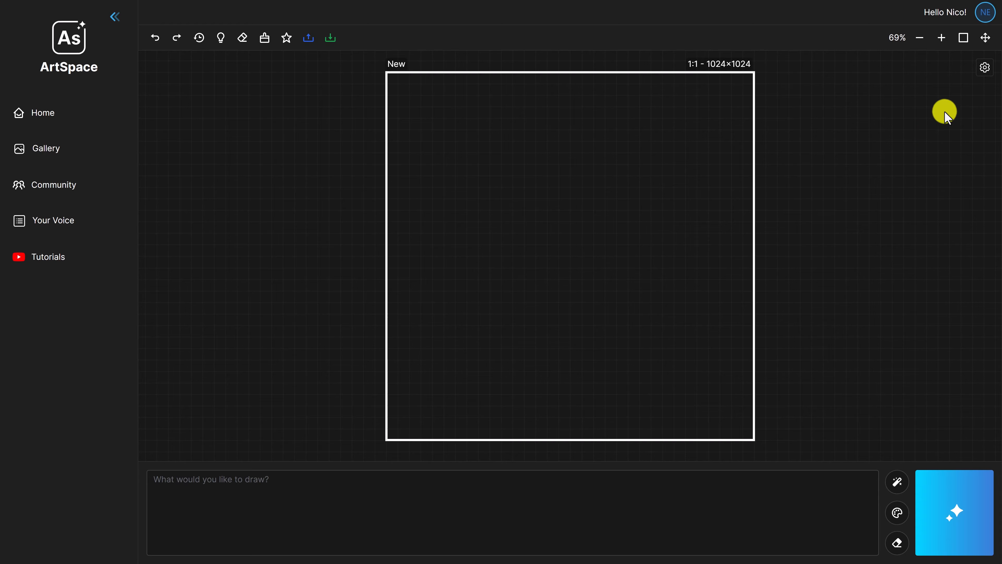
# Switch back to ArtSpace, open the drawing settings and go through the Model and Content Filter choices
pyautogui.click(985, 67)
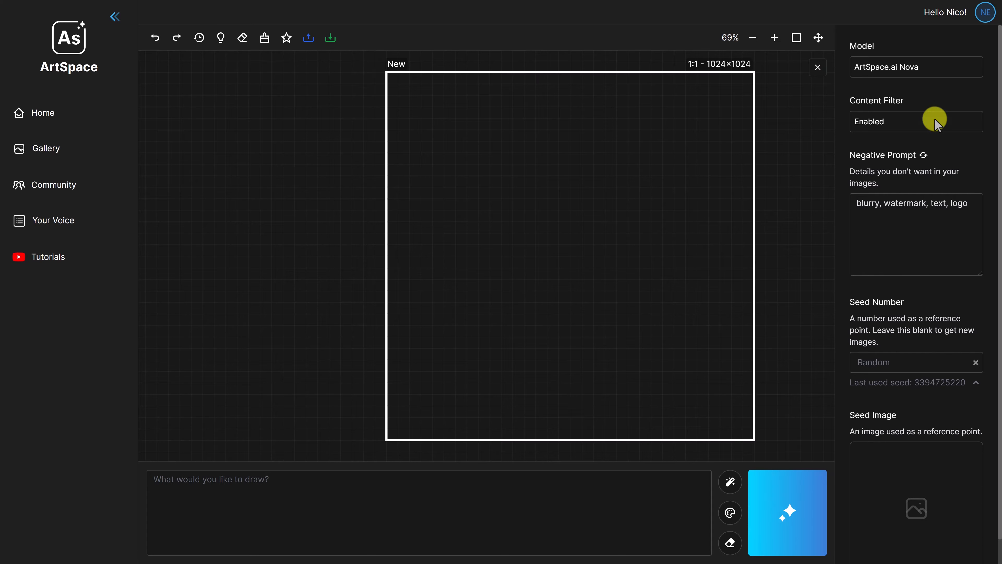
pyautogui.click(958, 67)
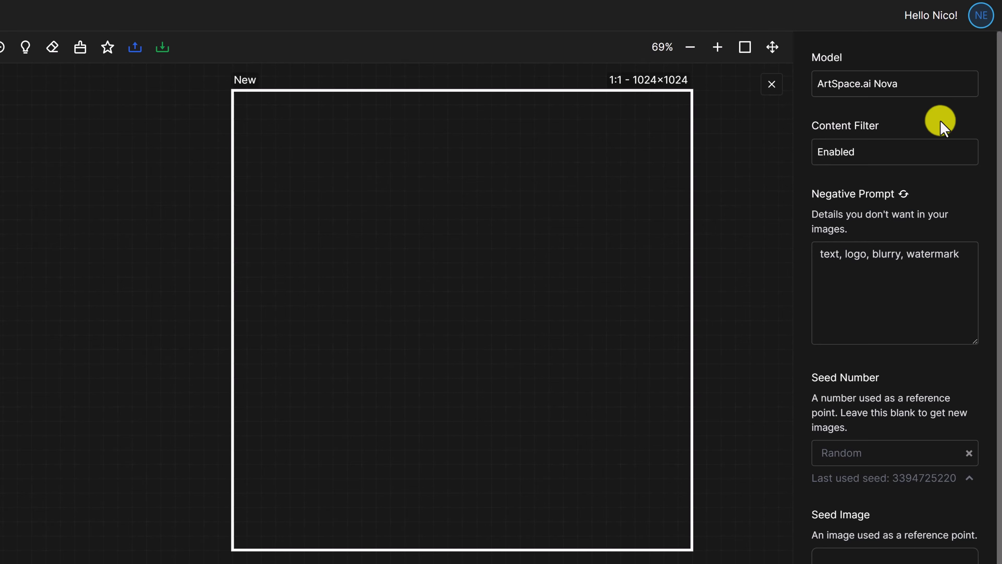
pyautogui.click(918, 151)
pyautogui.click(918, 199)
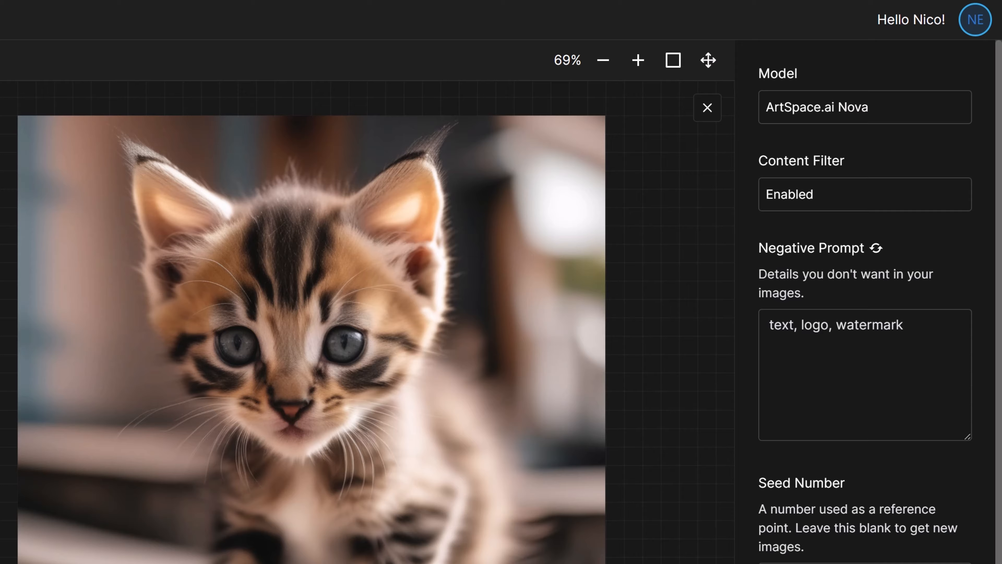
# Reset the negative prompt to its default and generate an image from "vibrantly coloured parrot in the rainforest, photorealistic"
pyautogui.click(875, 248)
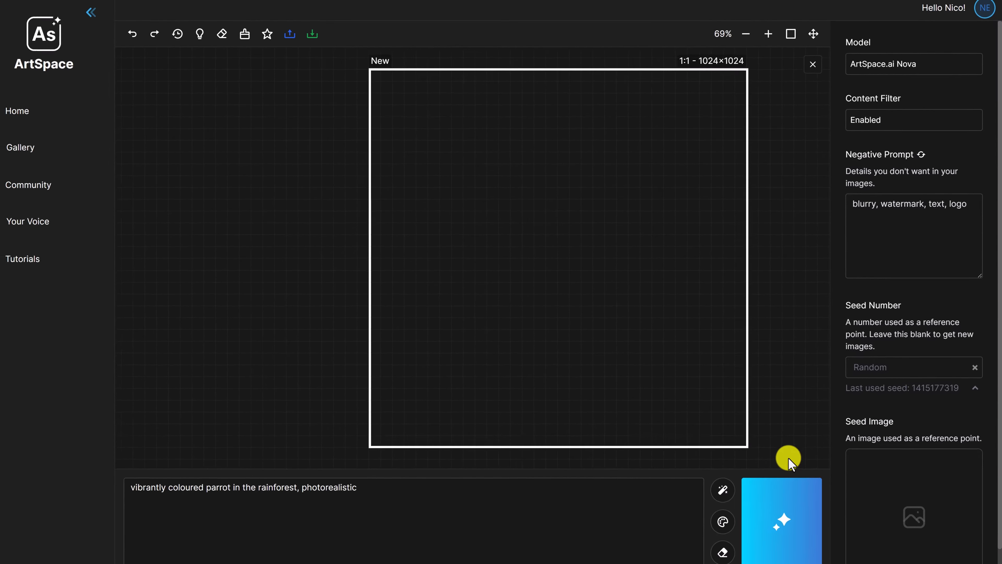
pyautogui.click(785, 522)
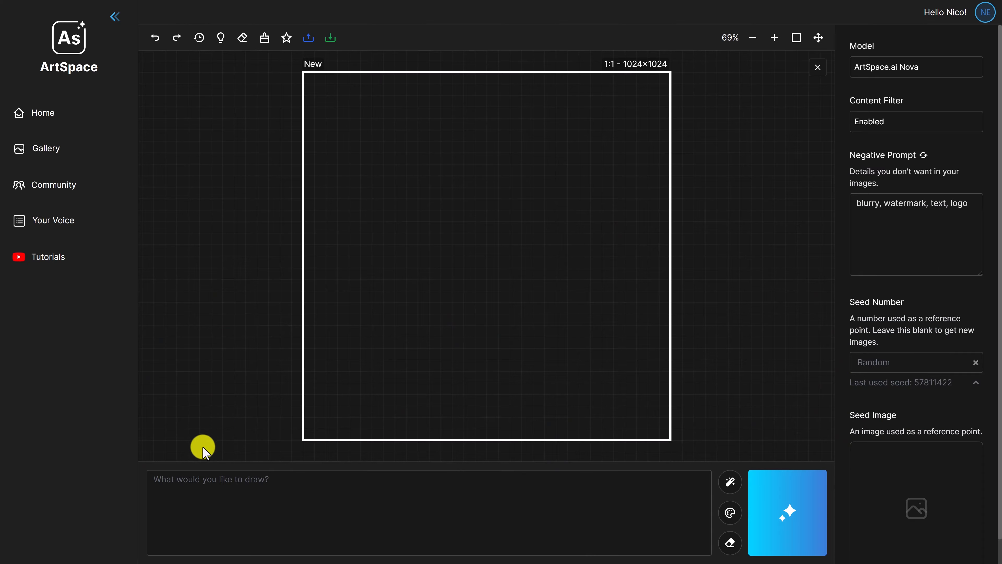
# Enter the prompt "vibrantly coloured parrot in the rainforest, photorealistic", generate the image, and reuse its last used seed as the seed number
pyautogui.click(186, 484)
pyautogui.write('vibrantly coloured parrot in the rainforest, photorealistic')
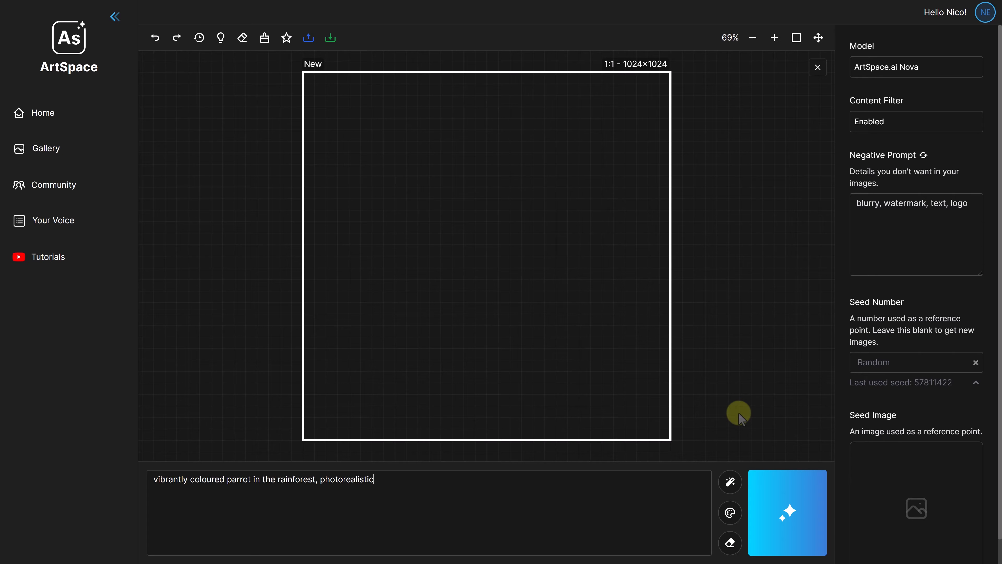
pyautogui.click(785, 509)
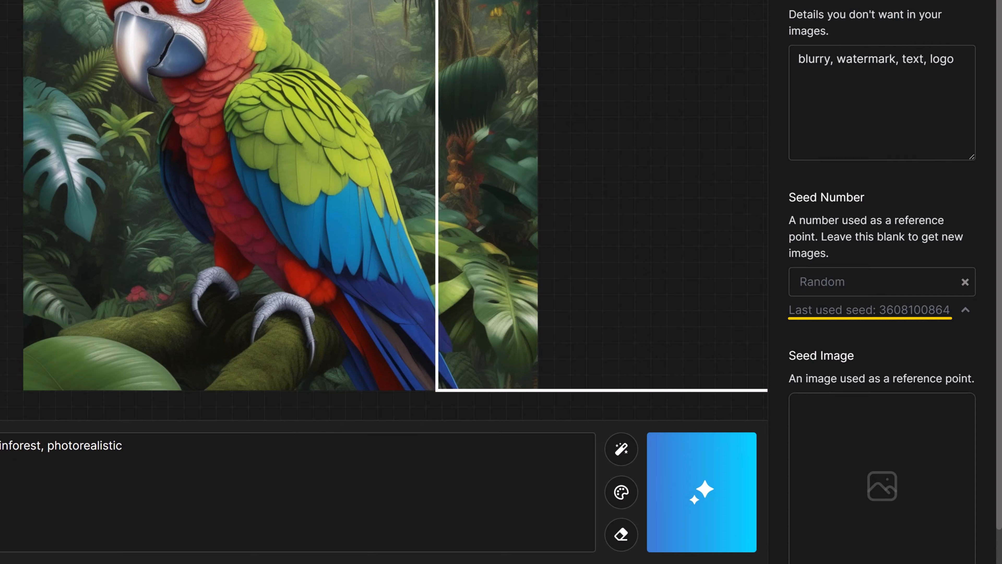
pyautogui.click(965, 311)
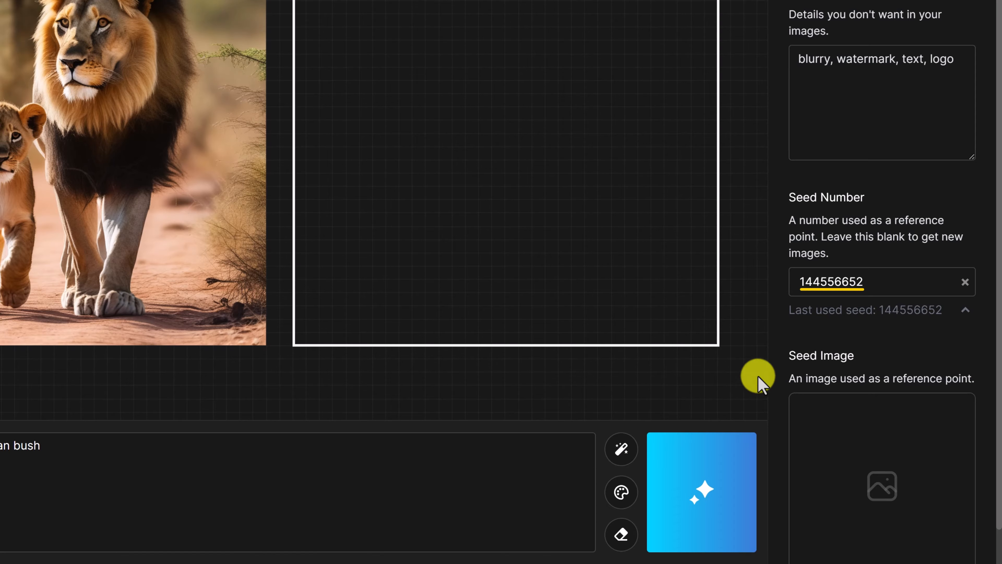
# Set the seed number to 144556651 and generate another image from "Lion with cub walking in the African bush"
pyautogui.click(888, 282)
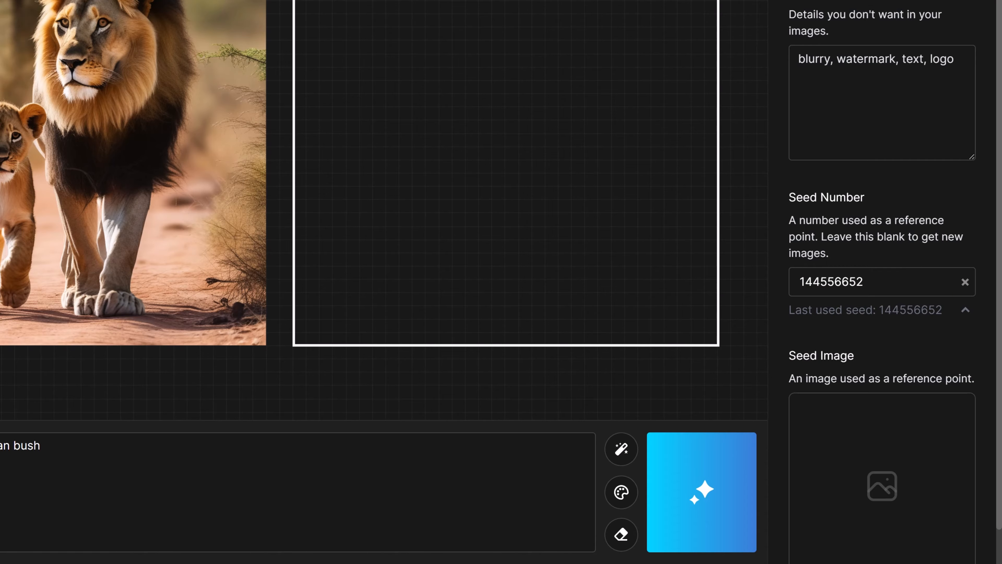
pyautogui.press('BackSpace')
pyautogui.write('1')
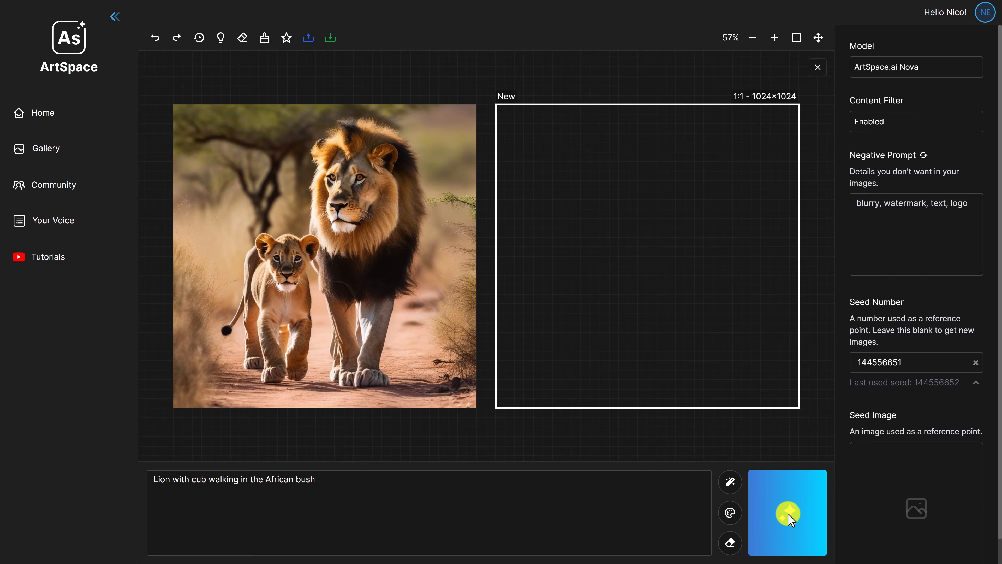
pyautogui.click(789, 516)
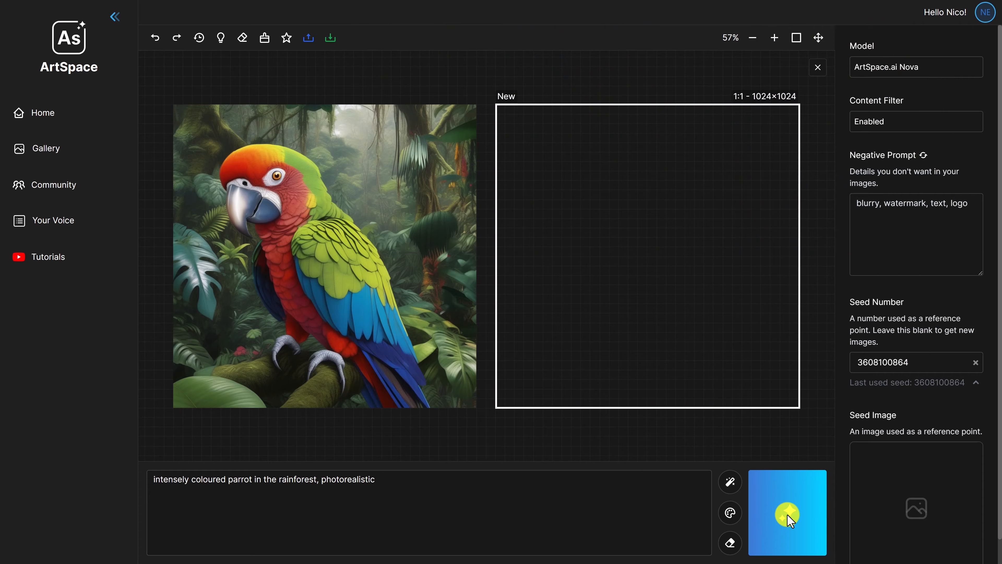
pyautogui.click(788, 515)
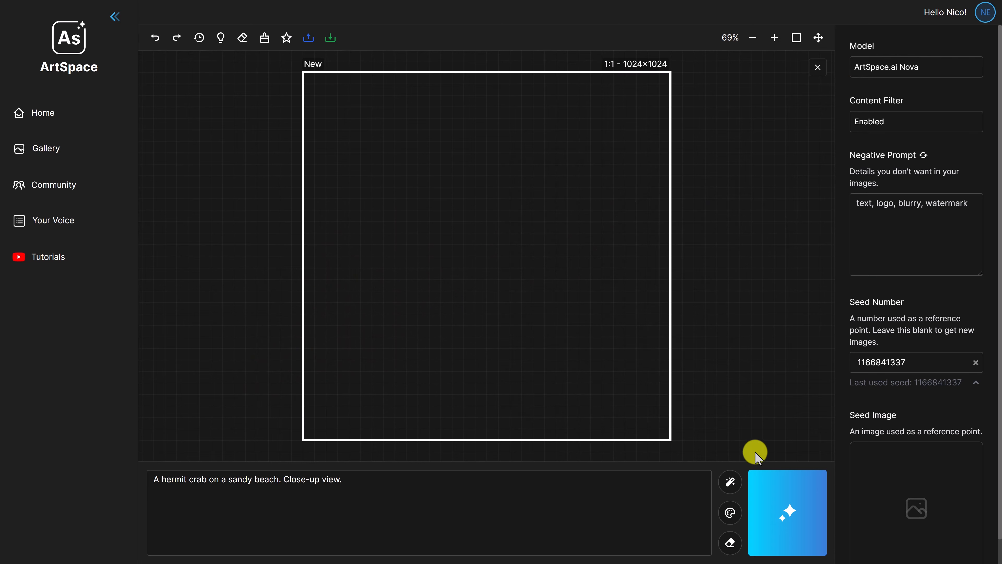
pyautogui.click(788, 515)
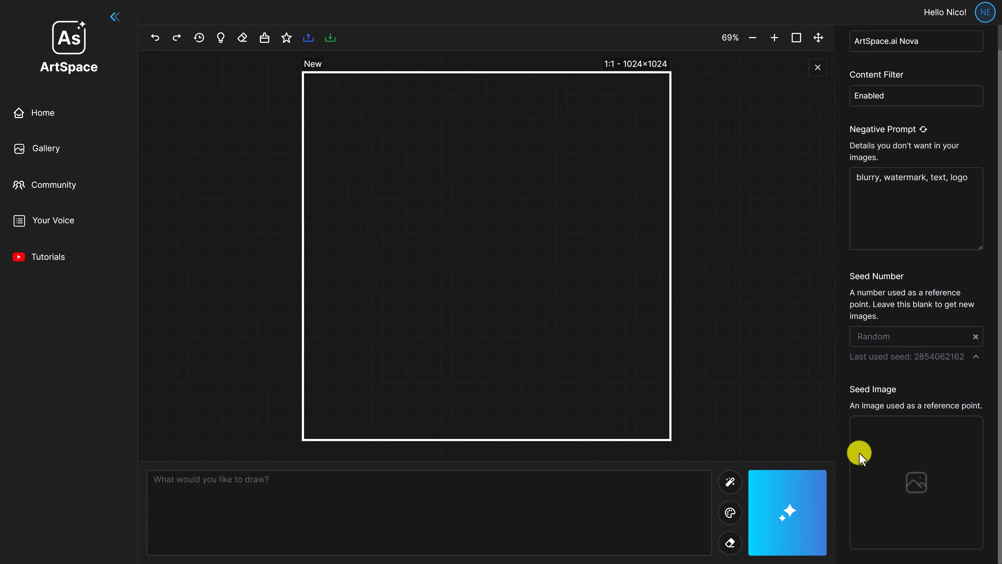
pyautogui.click(915, 483)
pyautogui.click(315, 94)
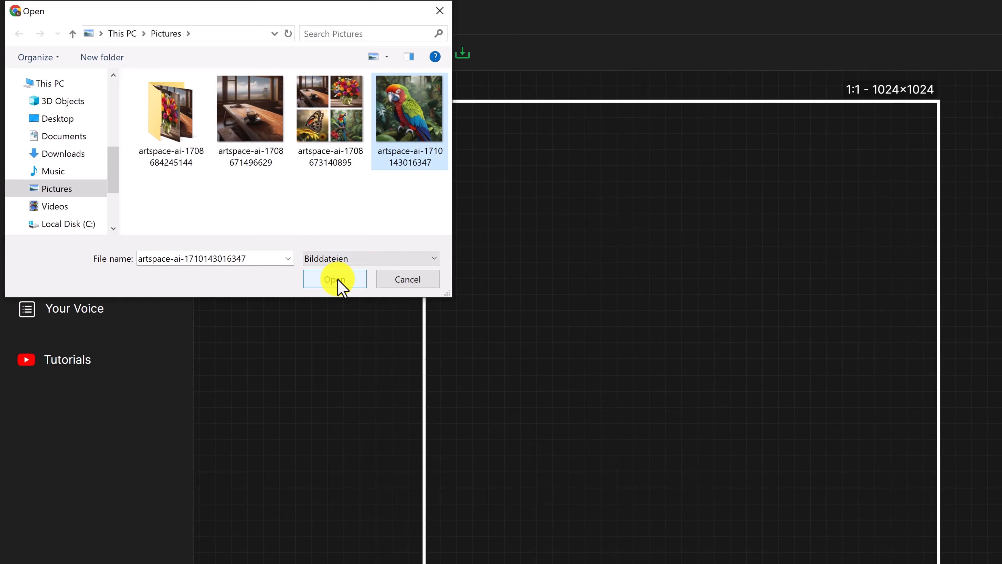
pyautogui.click(335, 279)
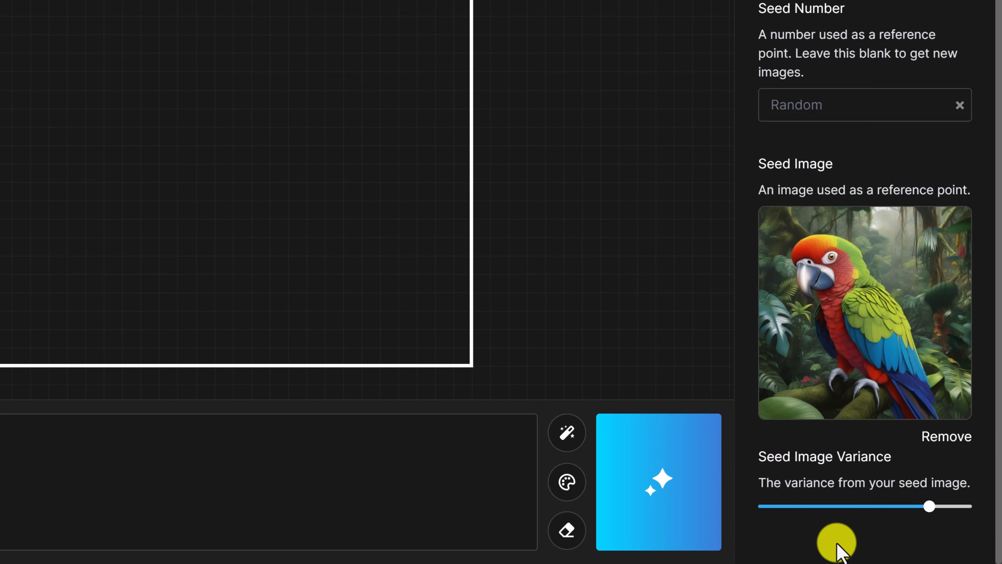
# Try raising the seed image variance to 94, and move it back to its original setting
pyautogui.moveTo(930, 507)
pyautogui.moveTo(930, 508); pyautogui.dragTo(959, 506)
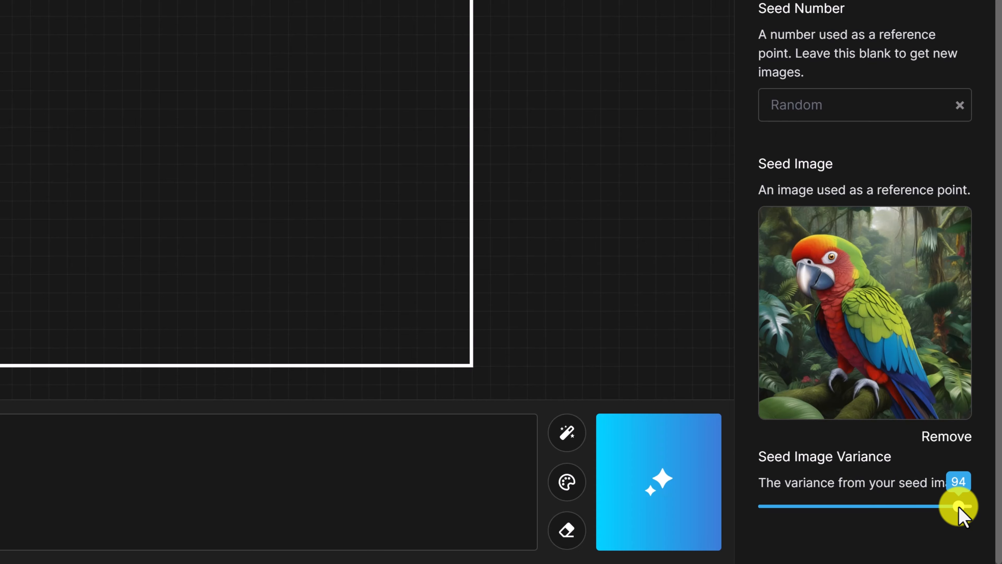
pyautogui.moveTo(958, 507); pyautogui.dragTo(931, 507)
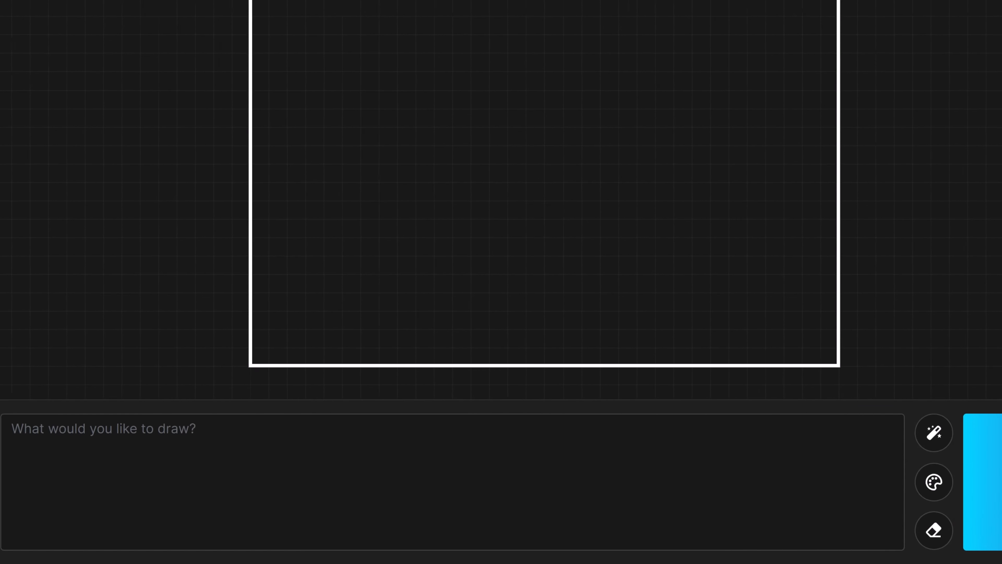
# Generate an image from the prompt "vibrantly coloured hummingbird in the lush jungle, photorealistic." using the parrot seed image
pyautogui.write('vibrantly coloured hummingbird in the lush jungle, photorealistic.')
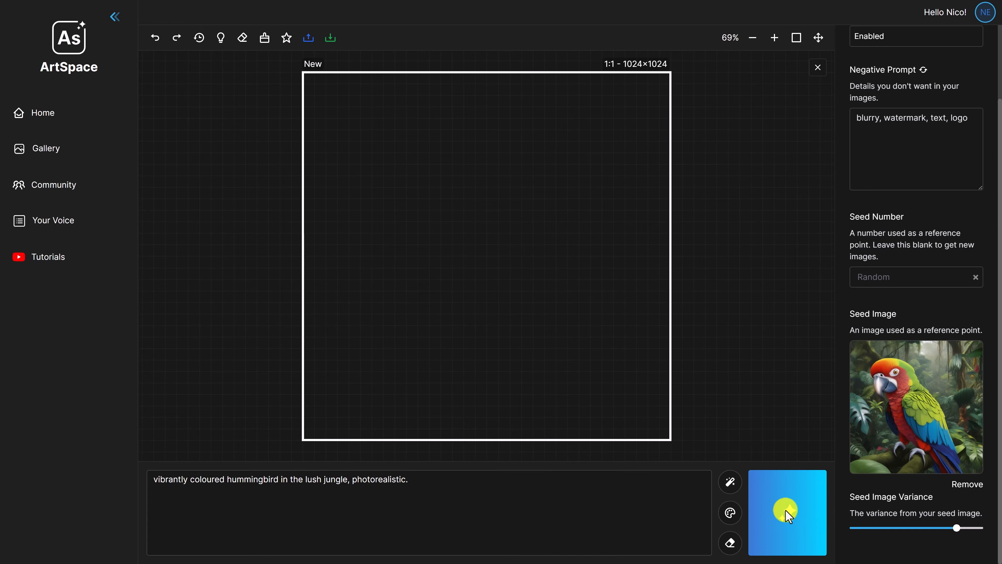
pyautogui.click(785, 510)
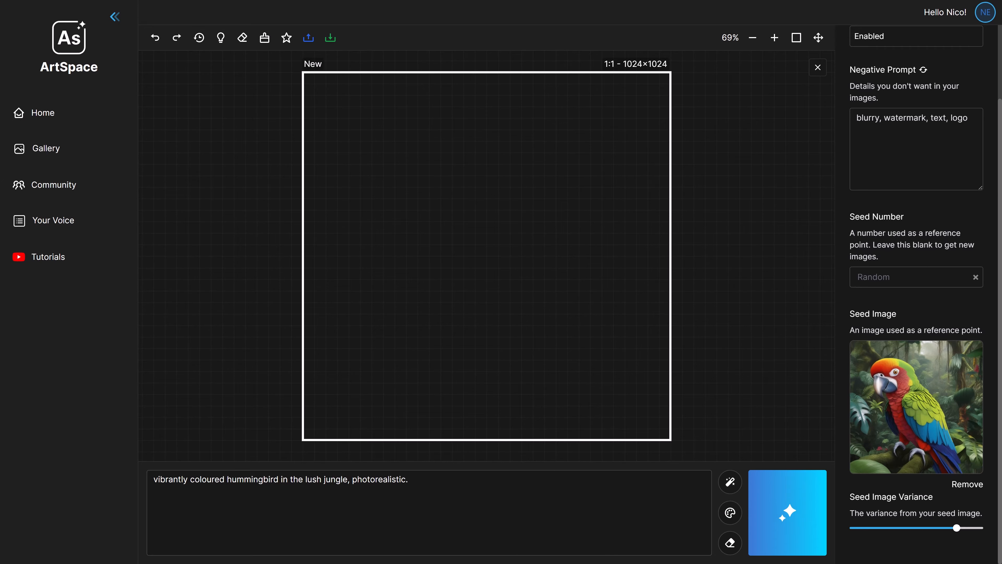
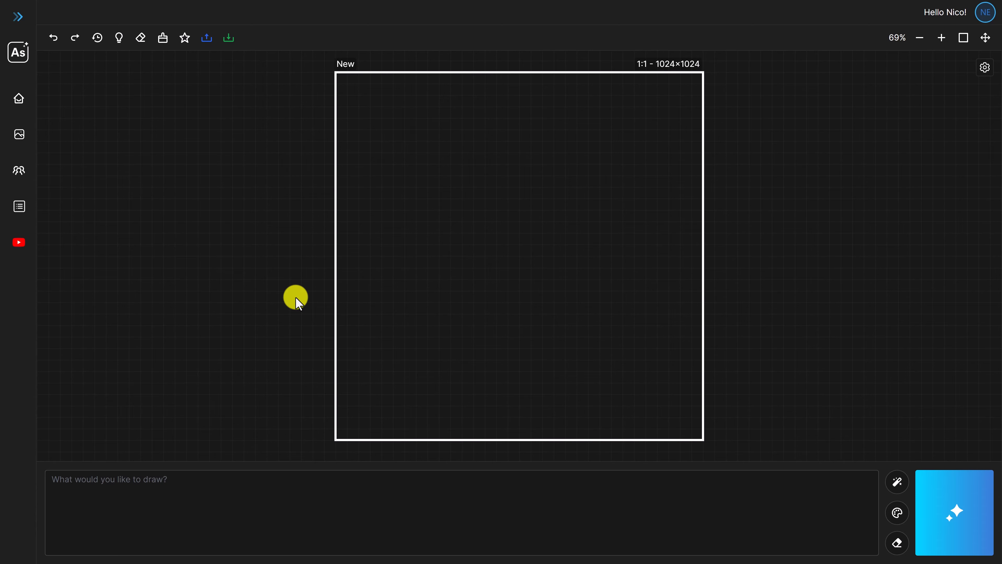
# Try resizing the empty generation frame from its corner, and set its custom size to 1920 × 1920 pixels
pyautogui.click(520, 257)
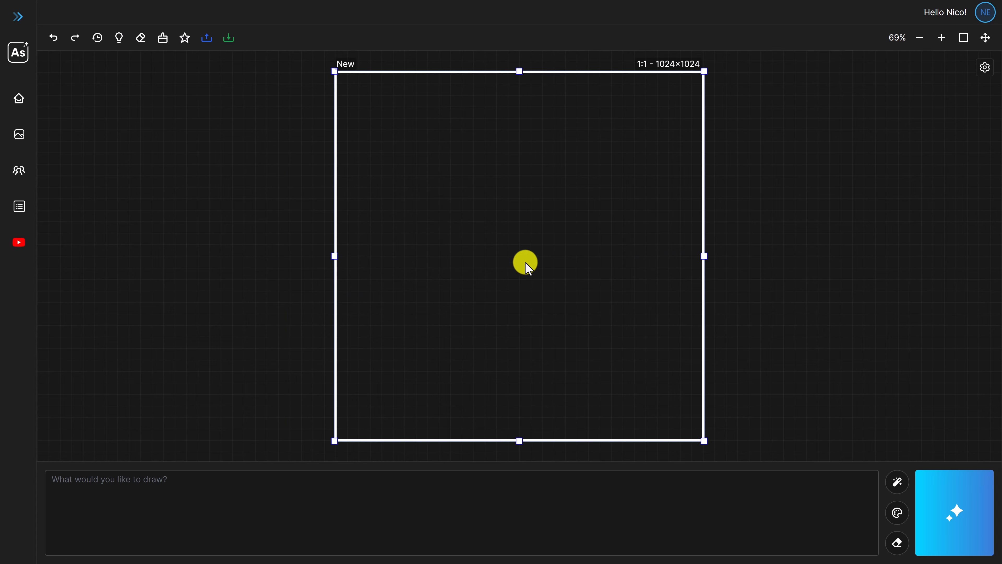
pyautogui.moveTo(704, 442); pyautogui.dragTo(741, 529)
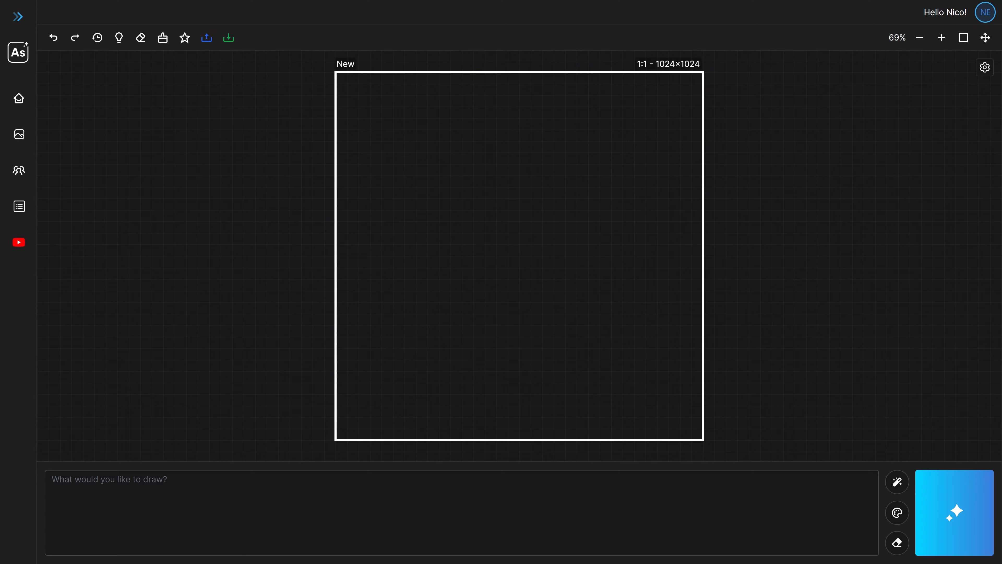
pyautogui.click(678, 64)
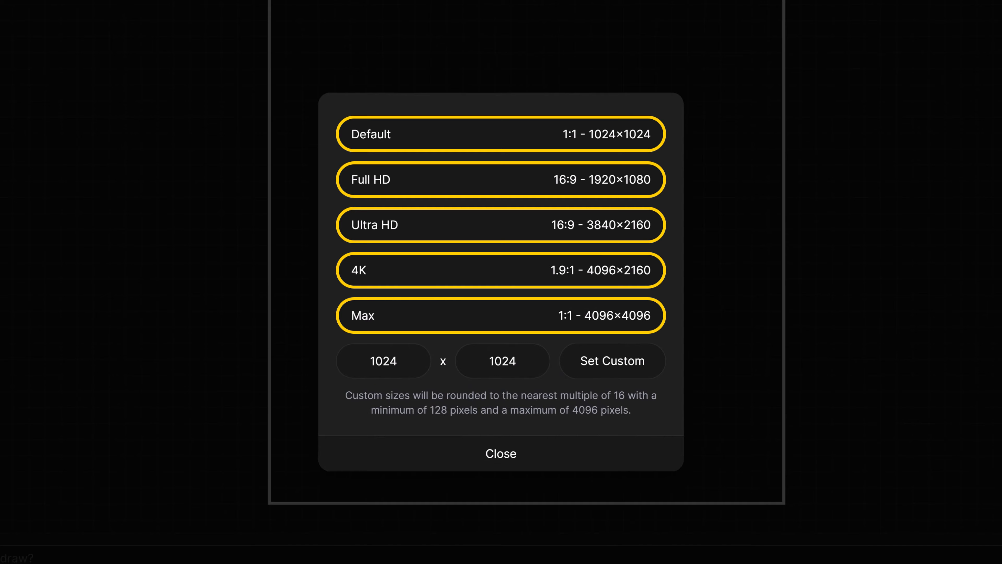
pyautogui.click(382, 361)
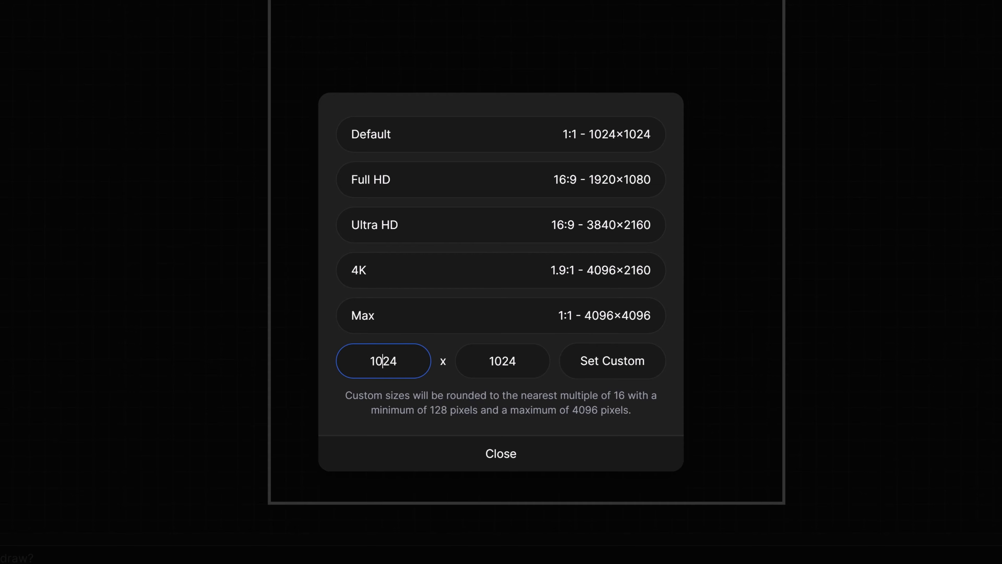
pyautogui.hotkey('ctrl', 'a')
pyautogui.write('1920')
pyautogui.click(493, 365)
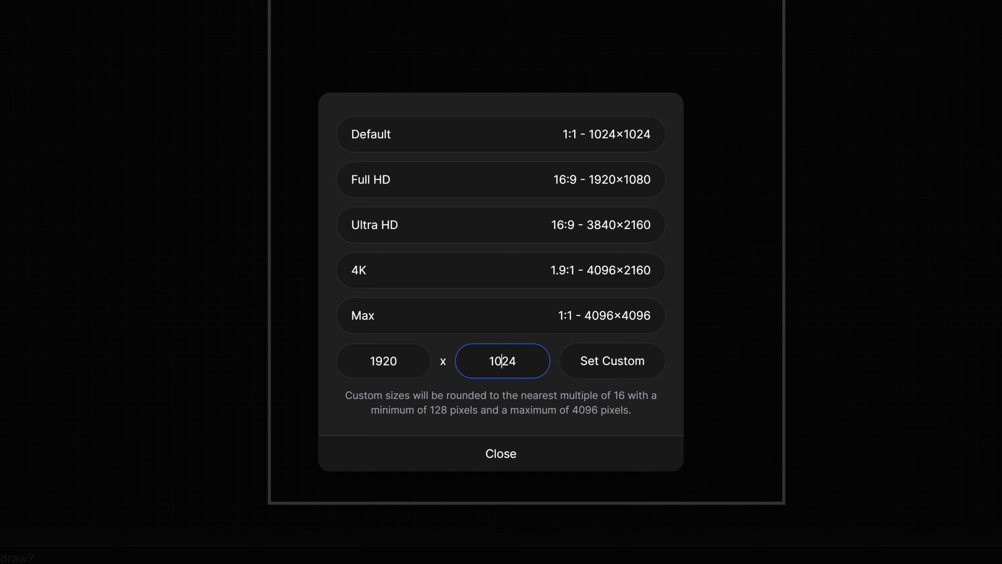
pyautogui.hotkey('ctrl', 'a')
pyautogui.write('1920')
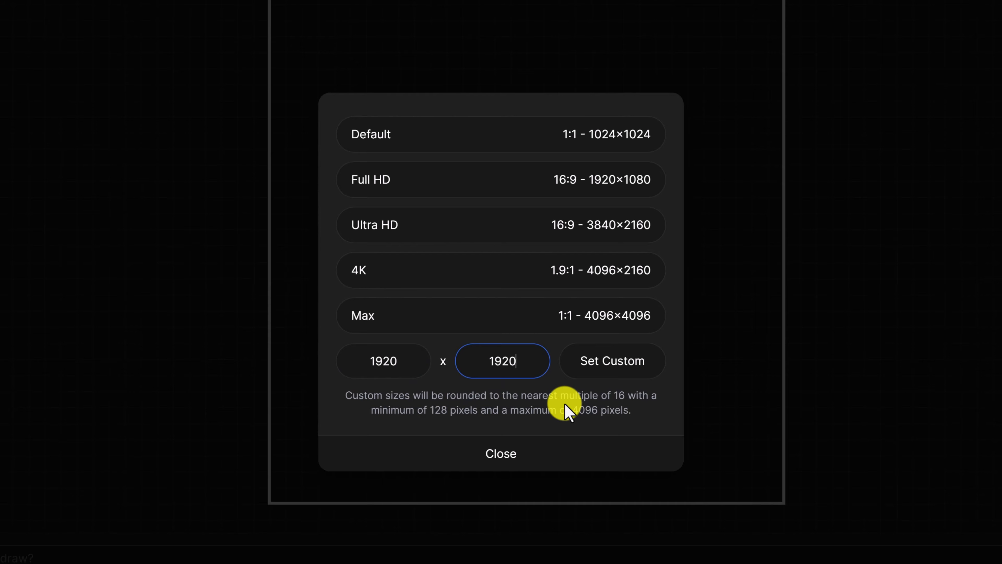
pyautogui.click(610, 363)
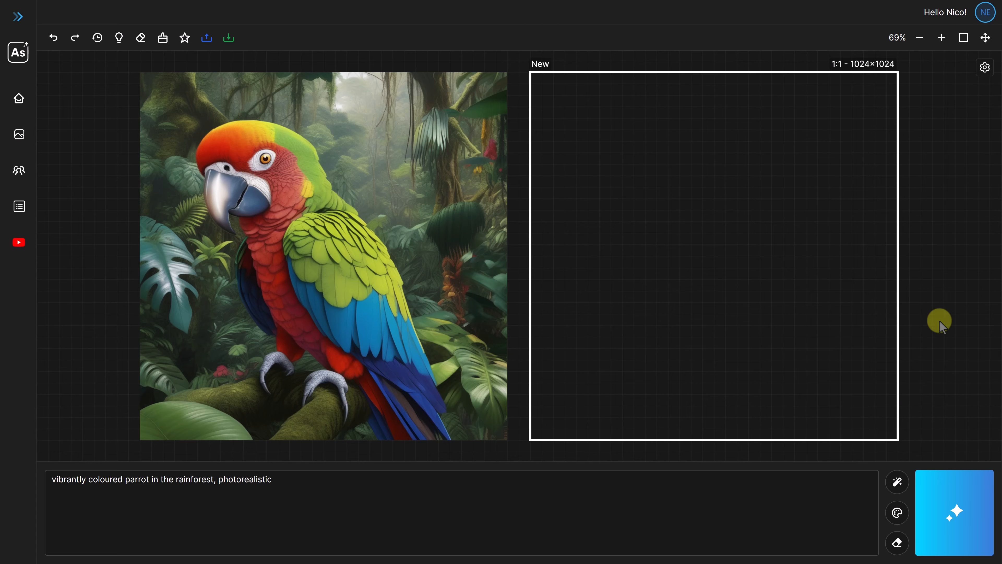
# Move the empty generation frame so it partly overlaps the parrot picture
pyautogui.click(714, 256)
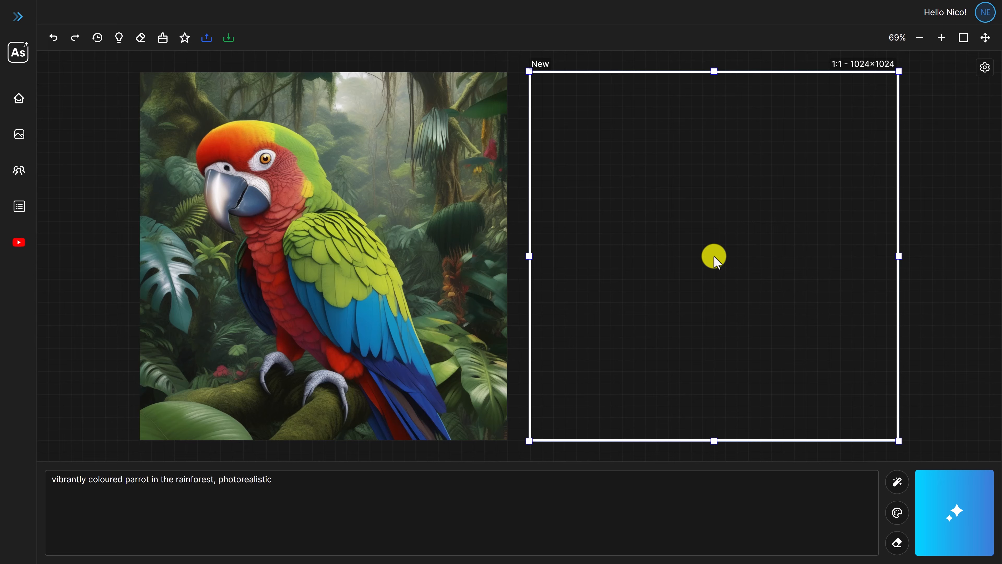
pyautogui.moveTo(715, 256); pyautogui.dragTo(636, 255)
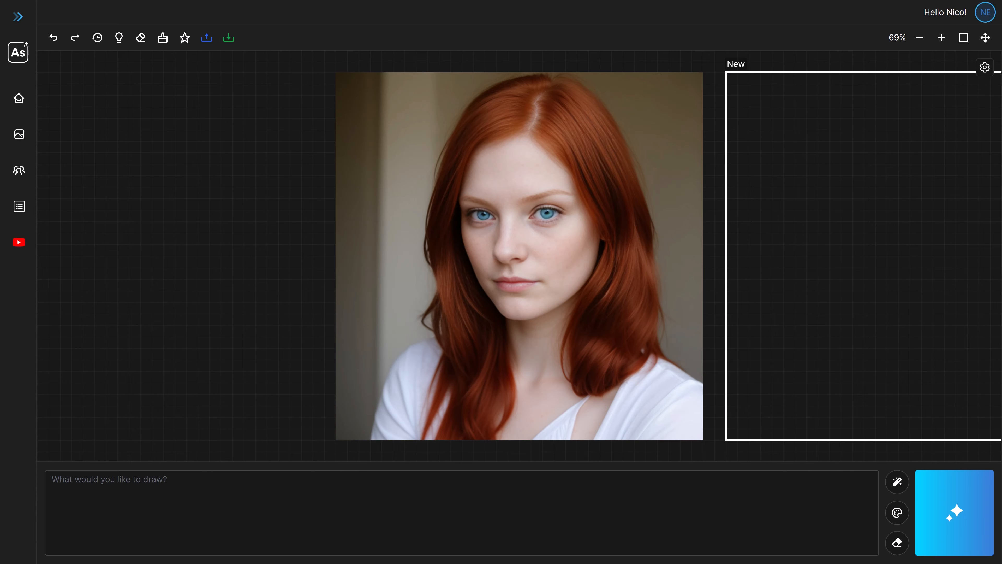
# Erase both of the red-haired woman's irises and place the generation frame exactly over the portrait
pyautogui.click(141, 37)
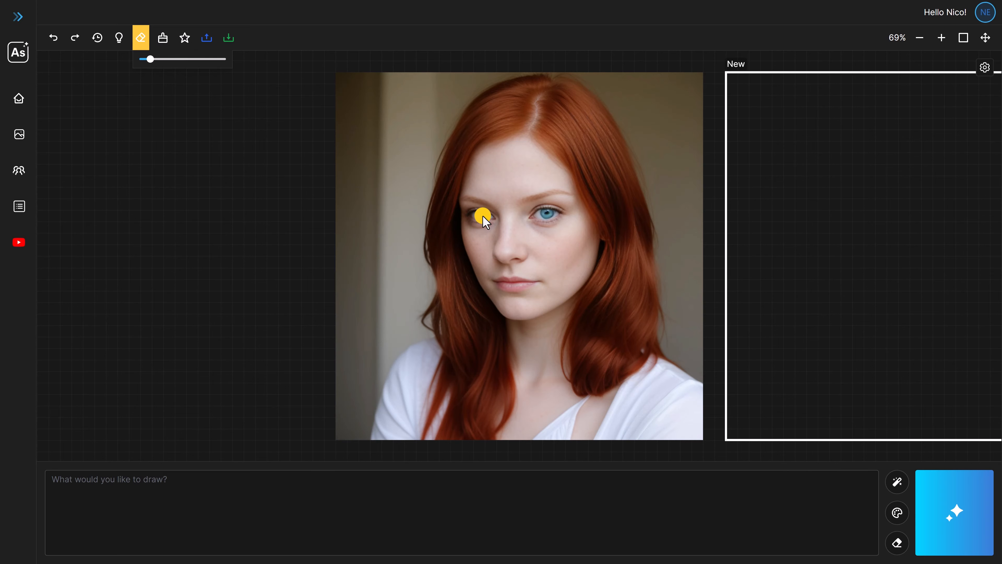
pyautogui.click(547, 213)
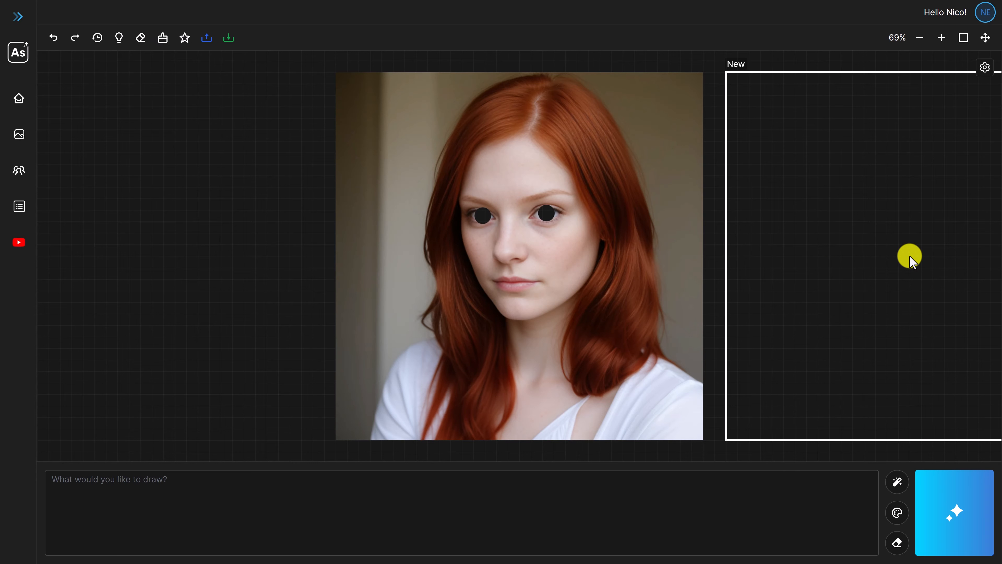
pyautogui.moveTo(904, 255); pyautogui.dragTo(519, 257)
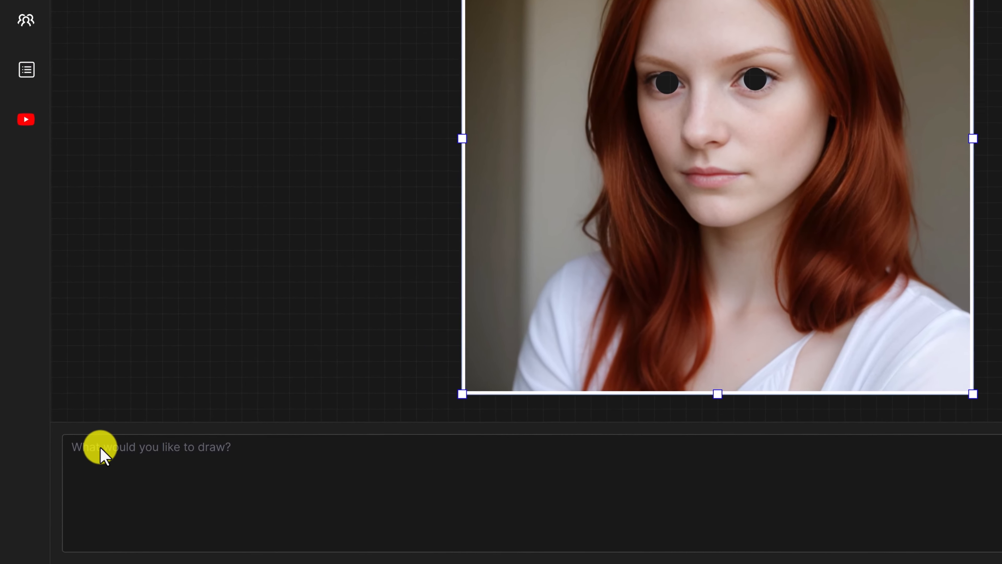
# Fill the erased eyes using the prompt "woman with brown eyes", and try adjusting the frame's size from its corner
pyautogui.click(74, 487)
pyautogui.write('woman with brown eyes')
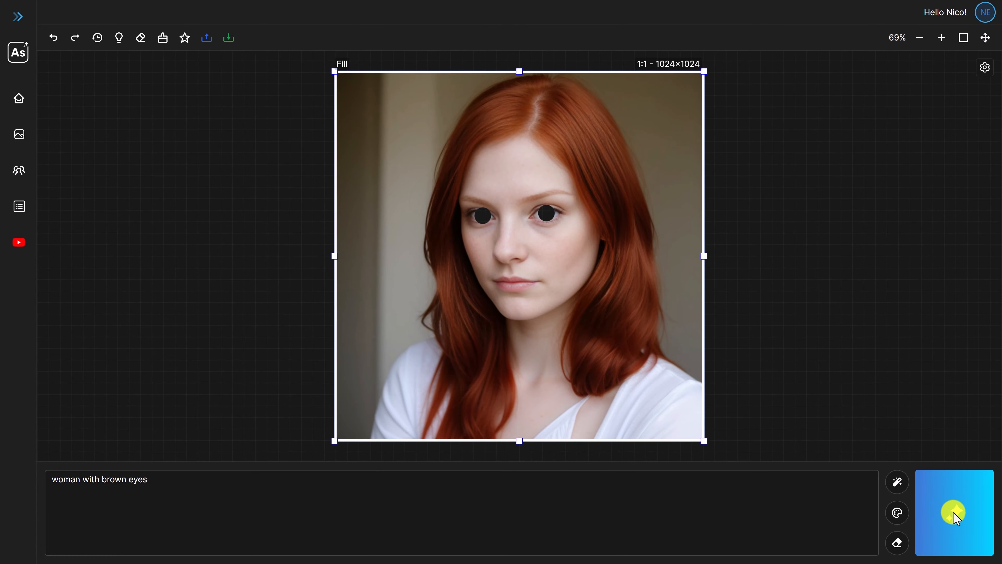
pyautogui.click(955, 513)
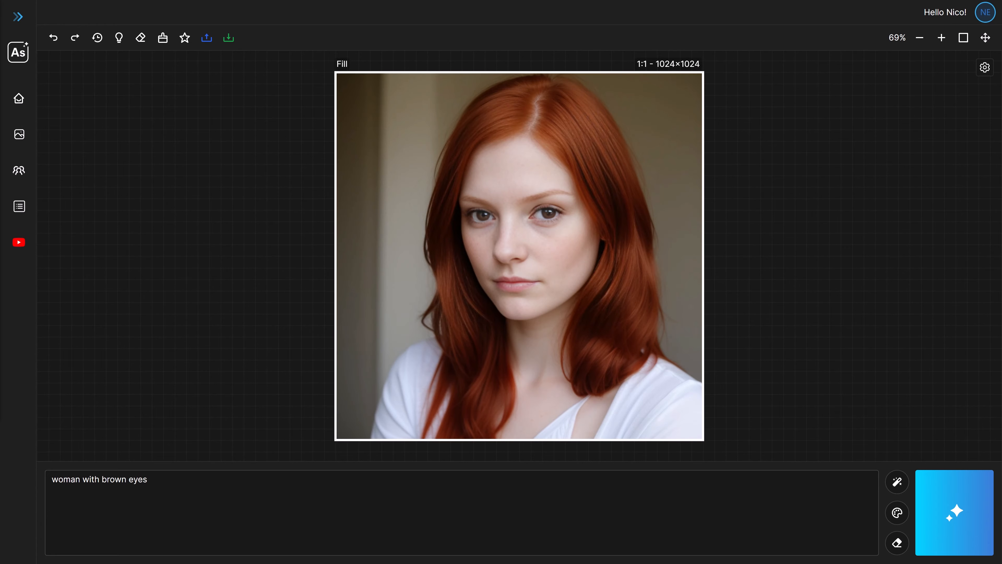
pyautogui.click(394, 129)
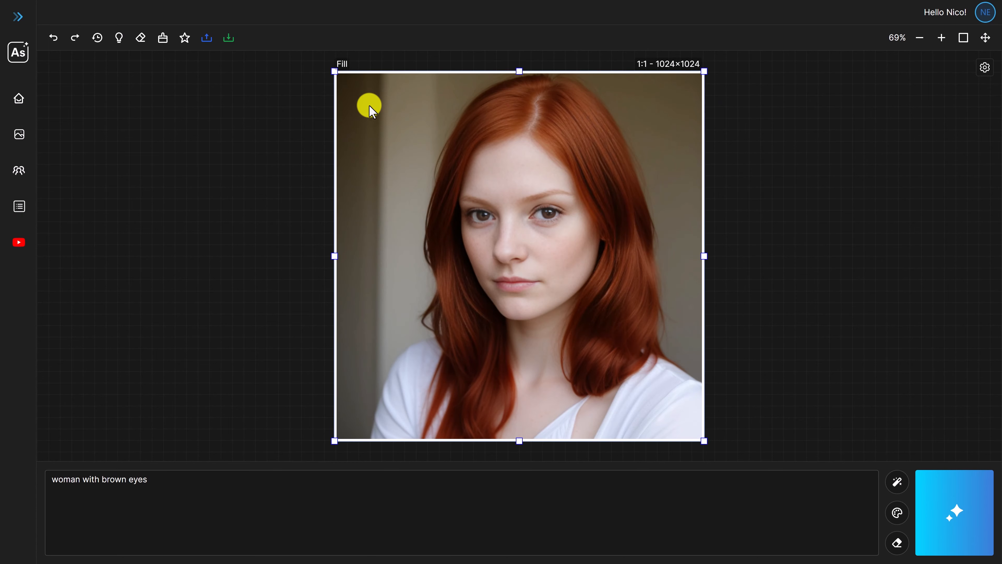
pyautogui.moveTo(336, 75)
pyautogui.mouseDown()
pyautogui.moveTo(517, 255)
pyautogui.moveTo(327, 64)
pyautogui.mouseUp()
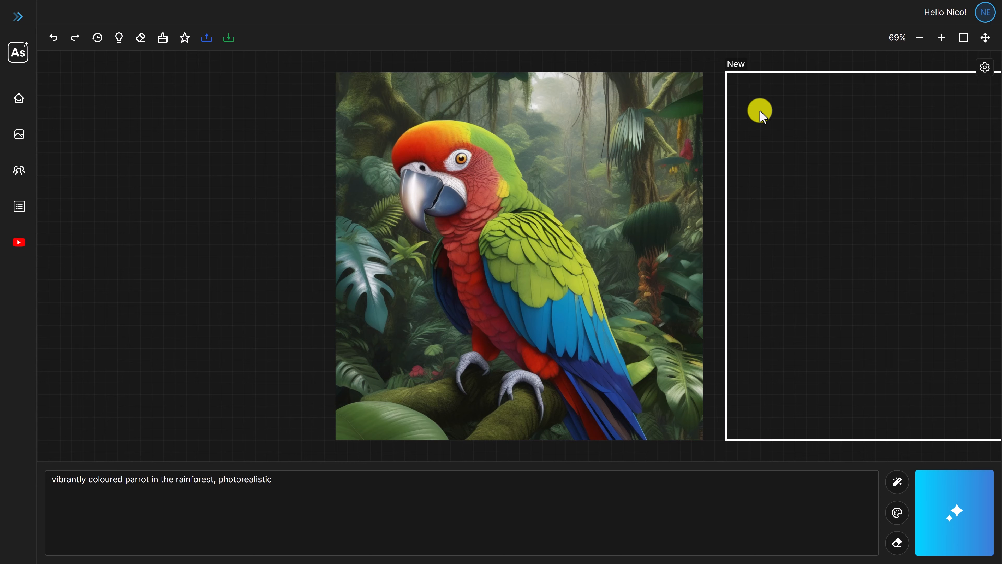
# Extend the parrot picture by overlapping the frame with its edges and generating fills from "vibrantly coloured parrot in the rainforest, photorealistic"
pyautogui.click(911, 257)
pyautogui.moveTo(911, 257); pyautogui.dragTo(613, 257)
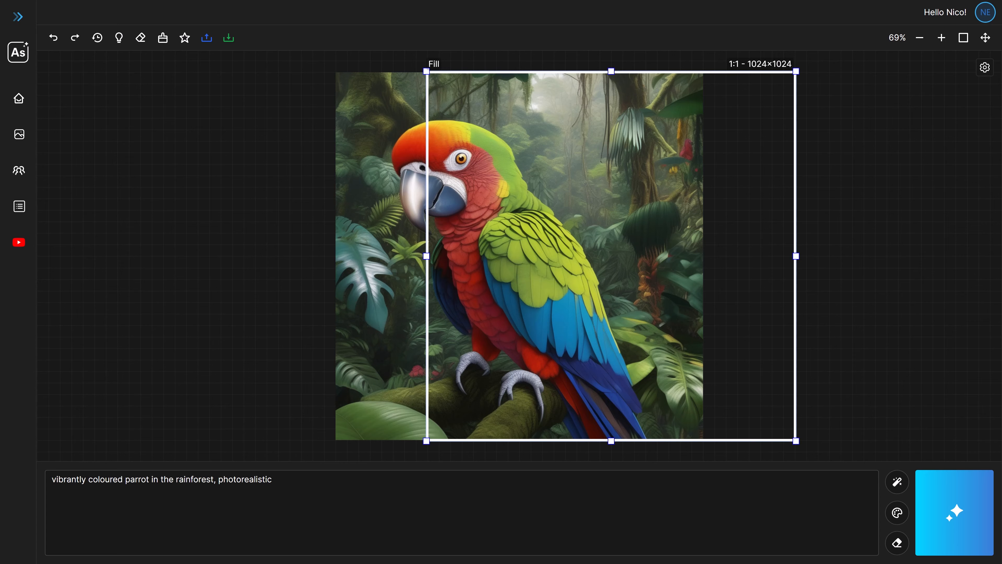
pyautogui.scroll(-4, 519, 256)
pyautogui.click(954, 512)
pyautogui.moveTo(582, 267); pyautogui.dragTo(841, 186)
pyautogui.click(955, 512)
pyautogui.click(973, 512)
pyautogui.click(943, 498)
pyautogui.click(959, 515)
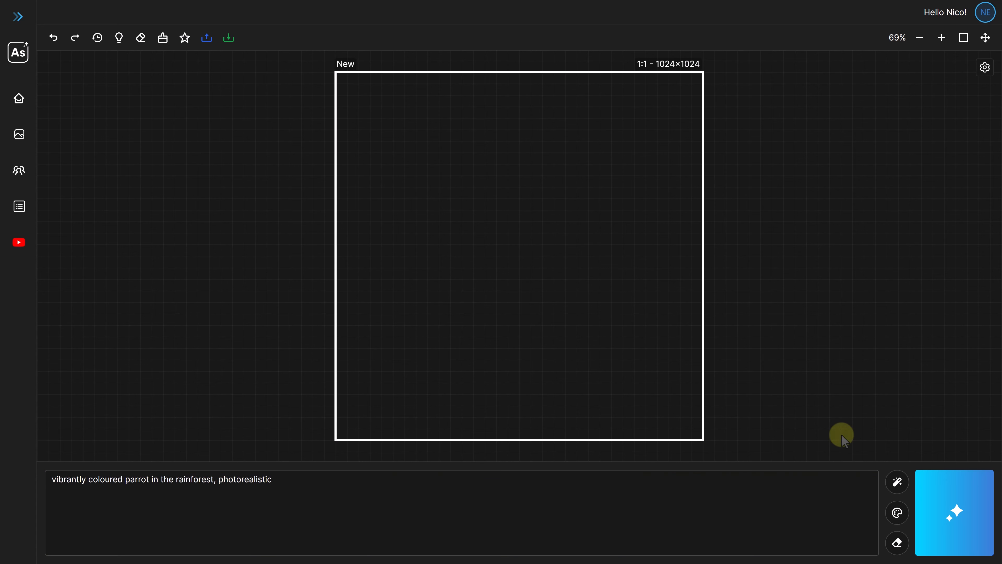
# Stylize the parrot prompt with the Anime style and generate an image from it
pyautogui.click(899, 486)
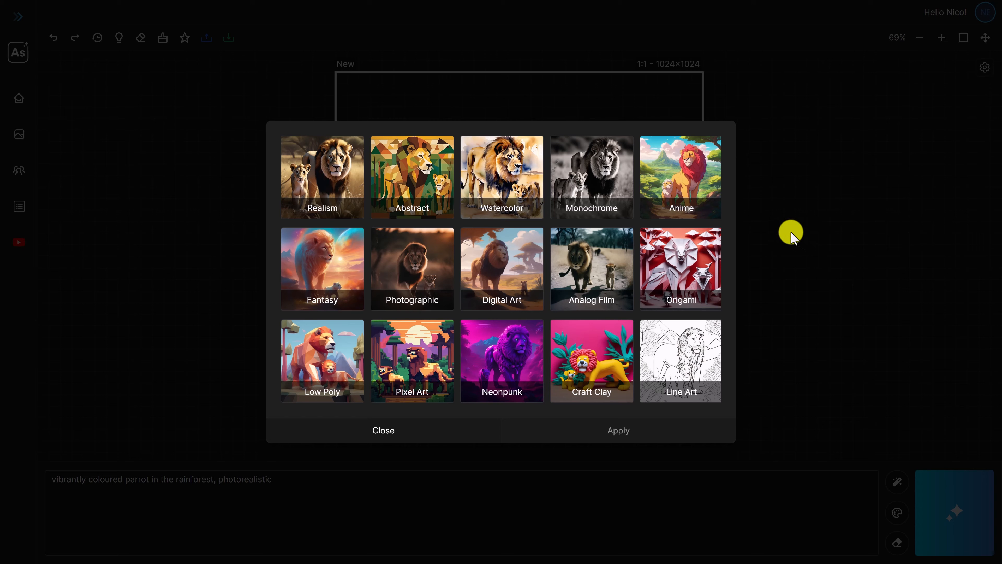
pyautogui.click(689, 181)
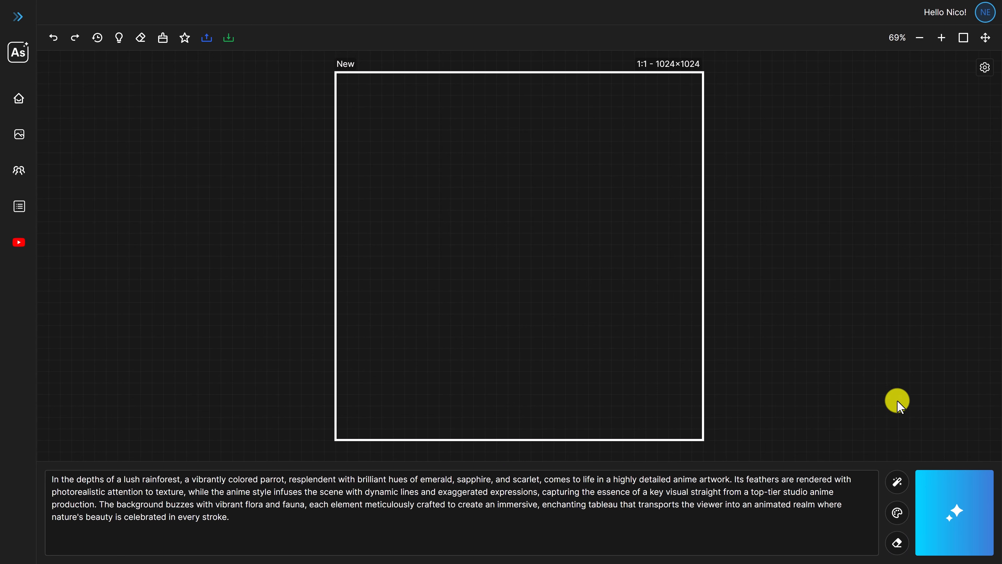
pyautogui.click(956, 513)
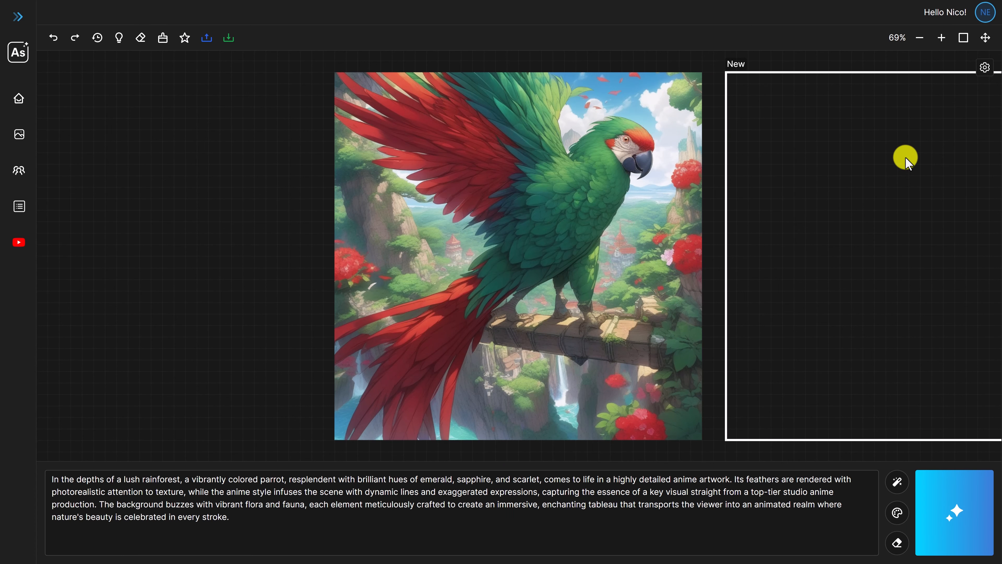
# Open the generation settings containing the negative prompt, seed number and seed image
pyautogui.click(986, 68)
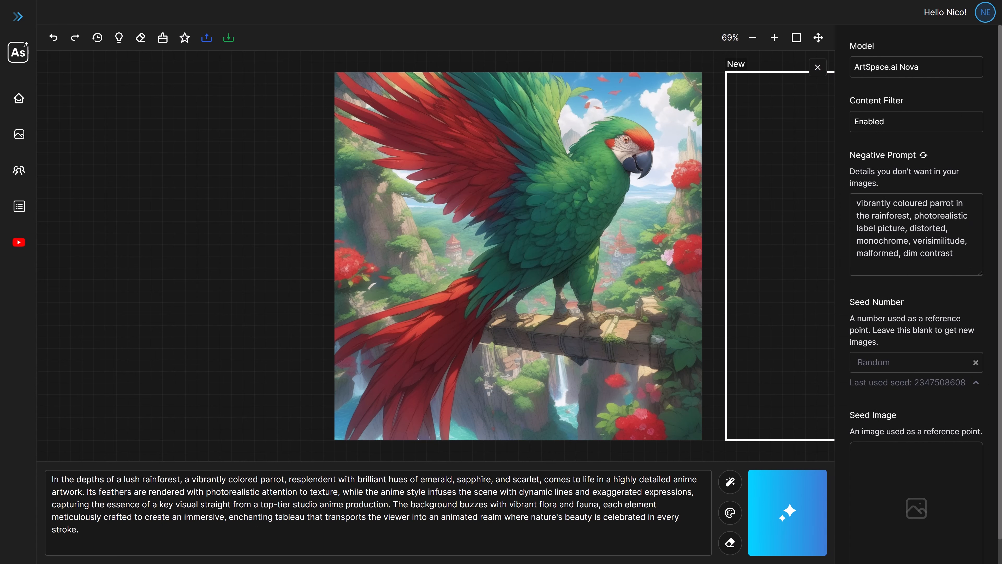